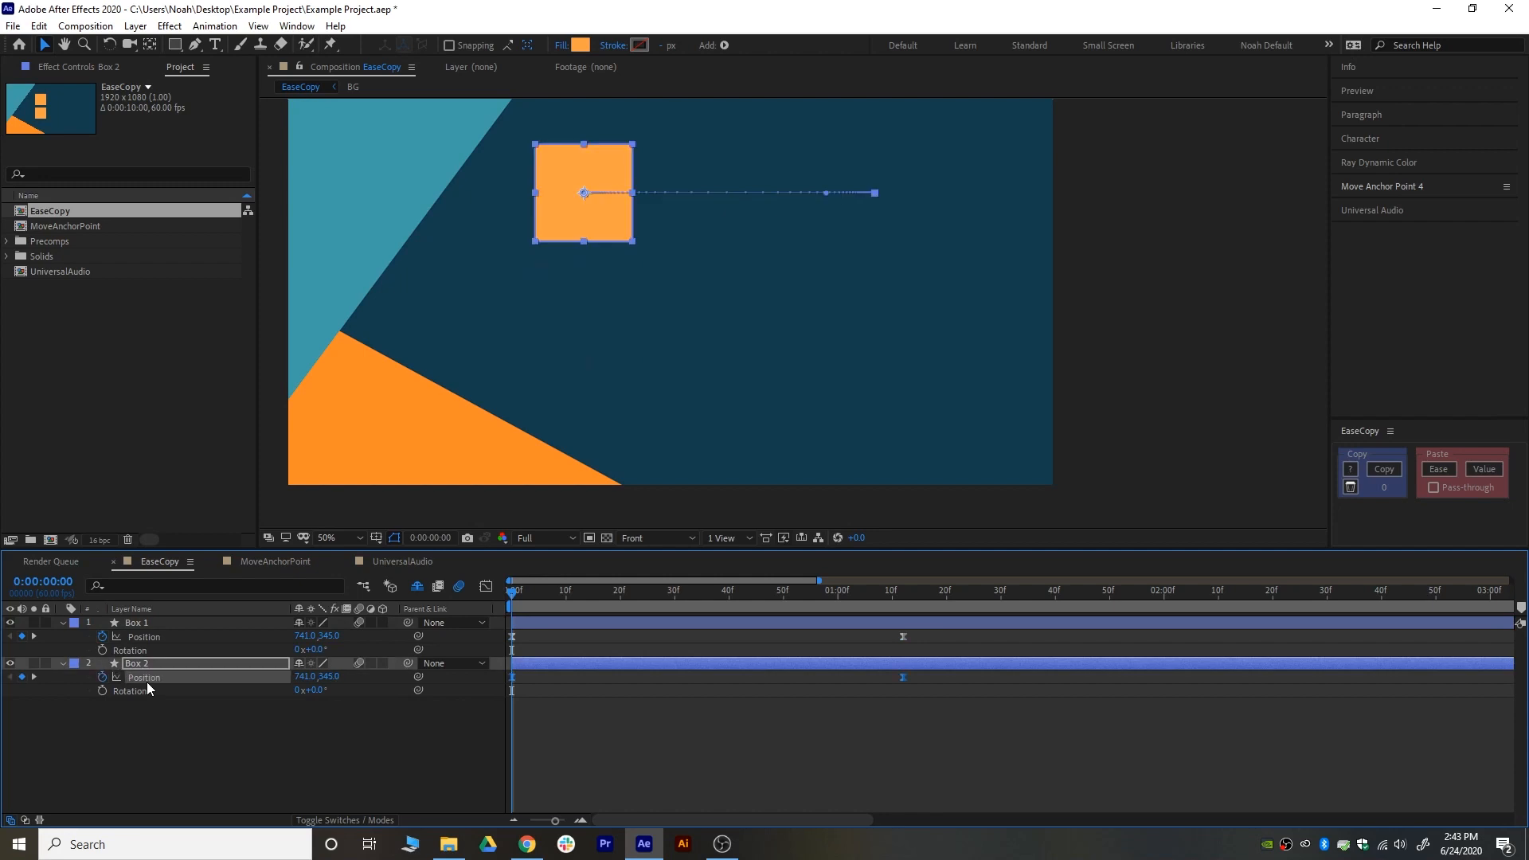
Scrub through the pasted motion, then undo the keyframe paste on Box 2's Position and deselect everything.
left_click_drag(510, 593, 887, 604)
key("ctrl+z")
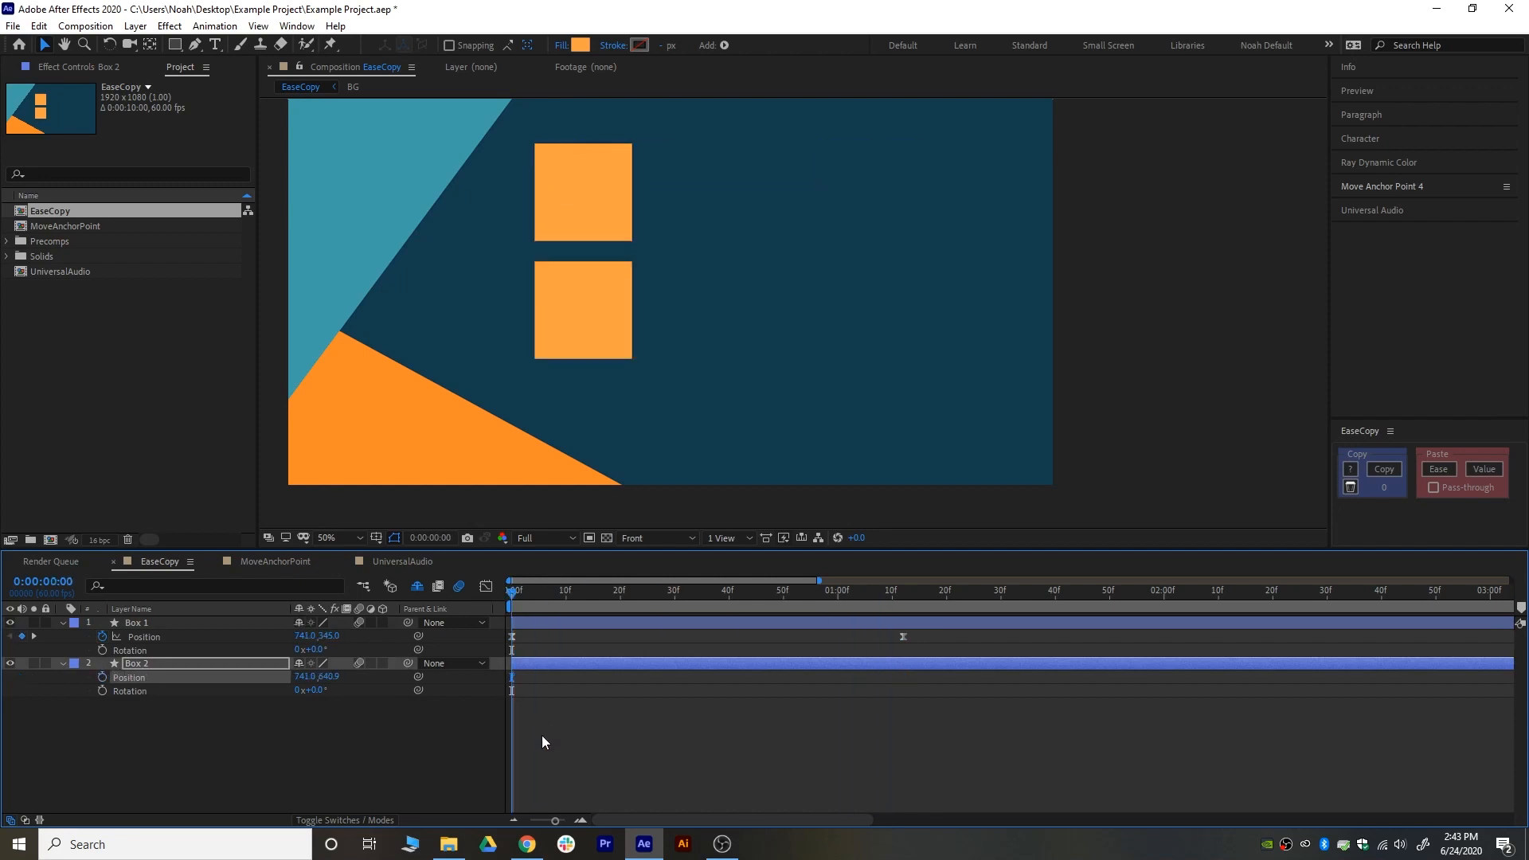
left_click(543, 742)
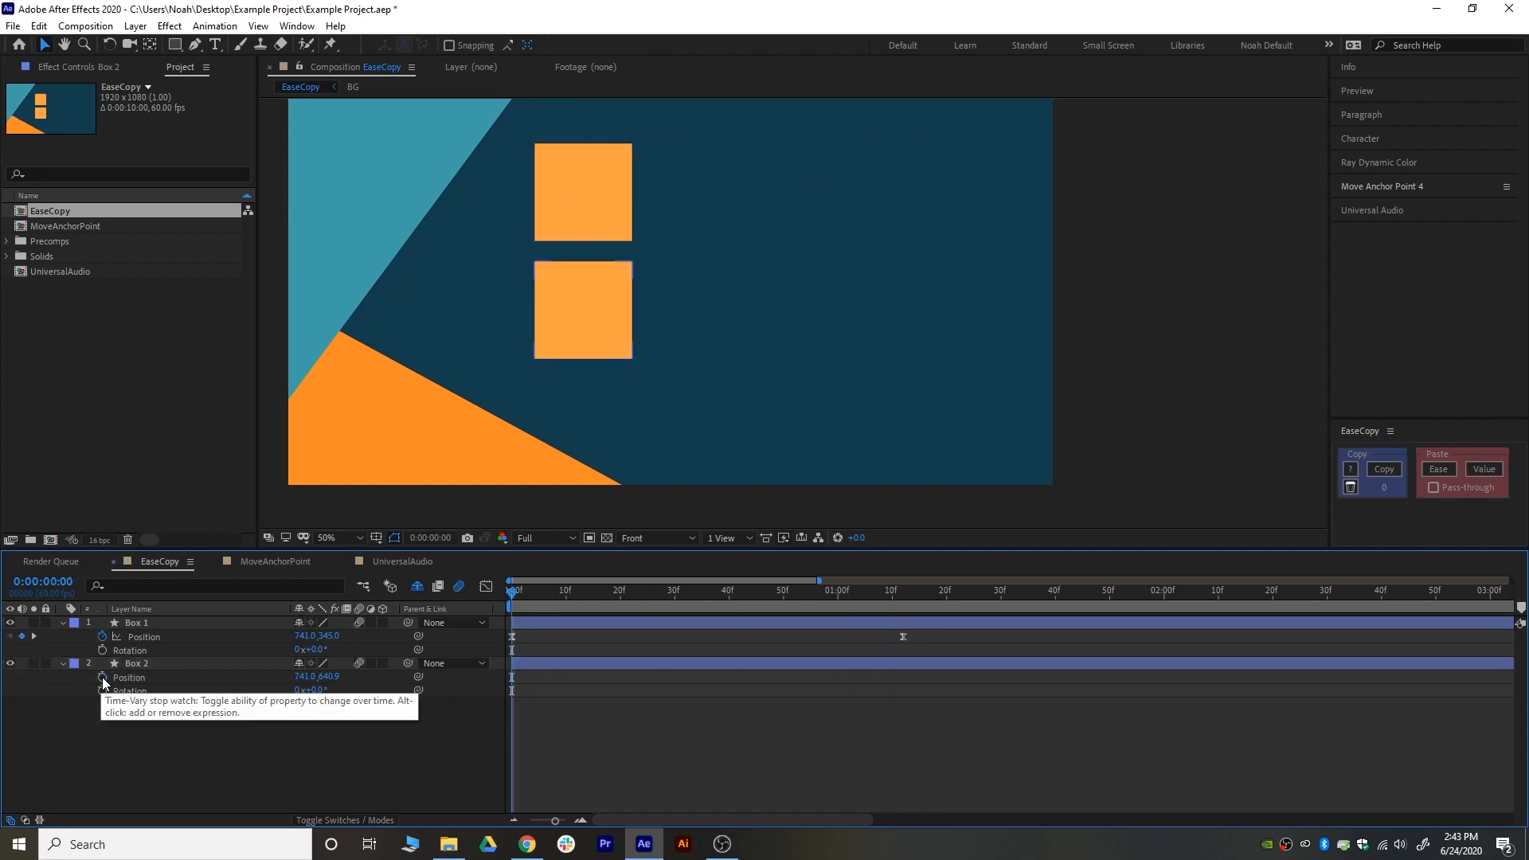
Keyframe Box 2's Position at 0:00:00:00, then set its X value to 1473 at 0:00:01:12.
left_click(102, 677)
left_click_drag(577, 593, 895, 608)
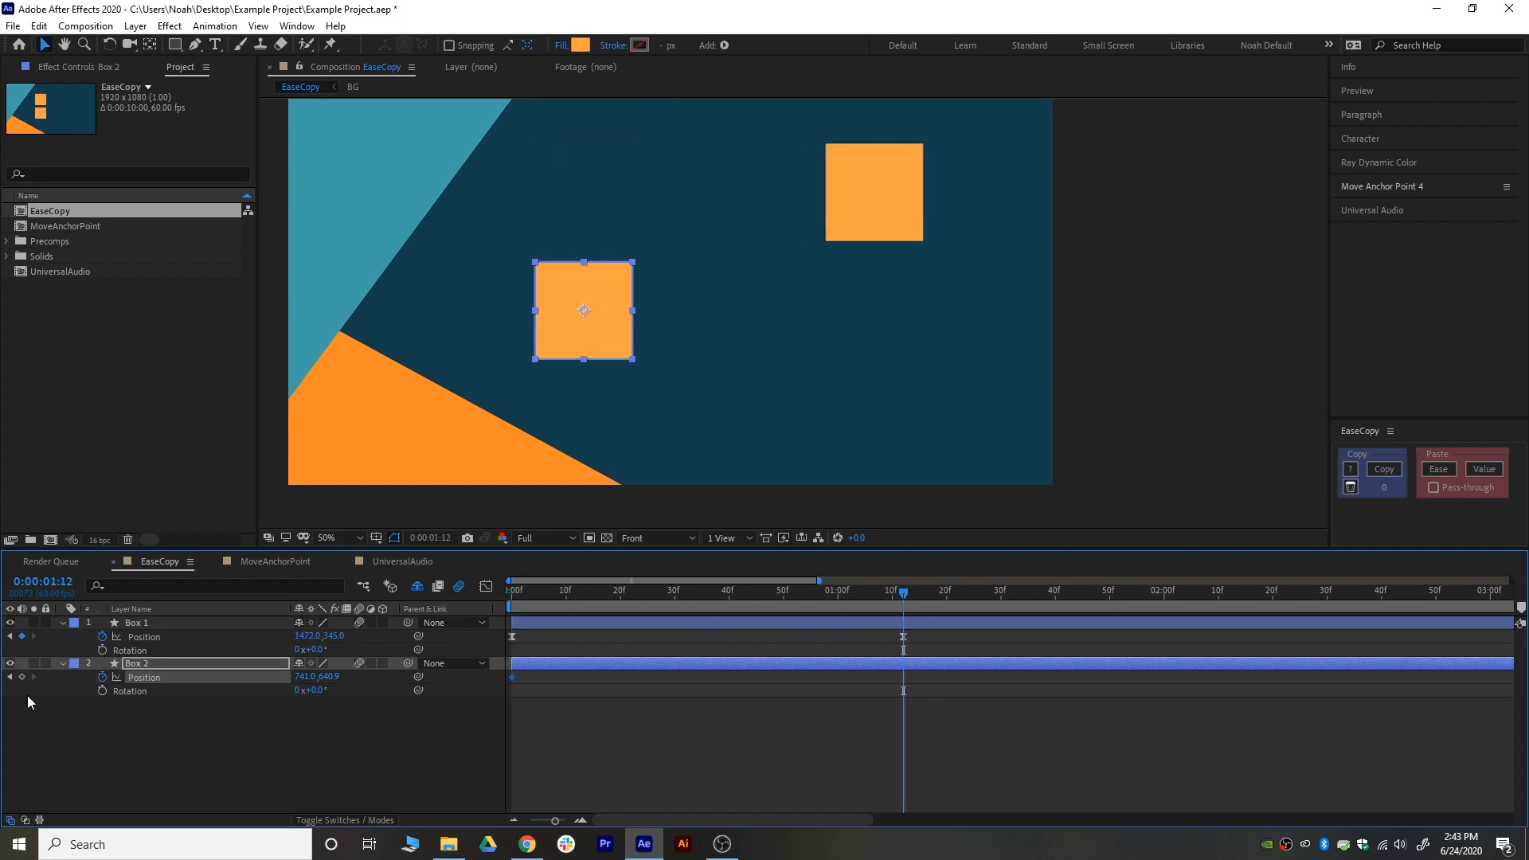
left_click_drag(303, 677, 887, 680)
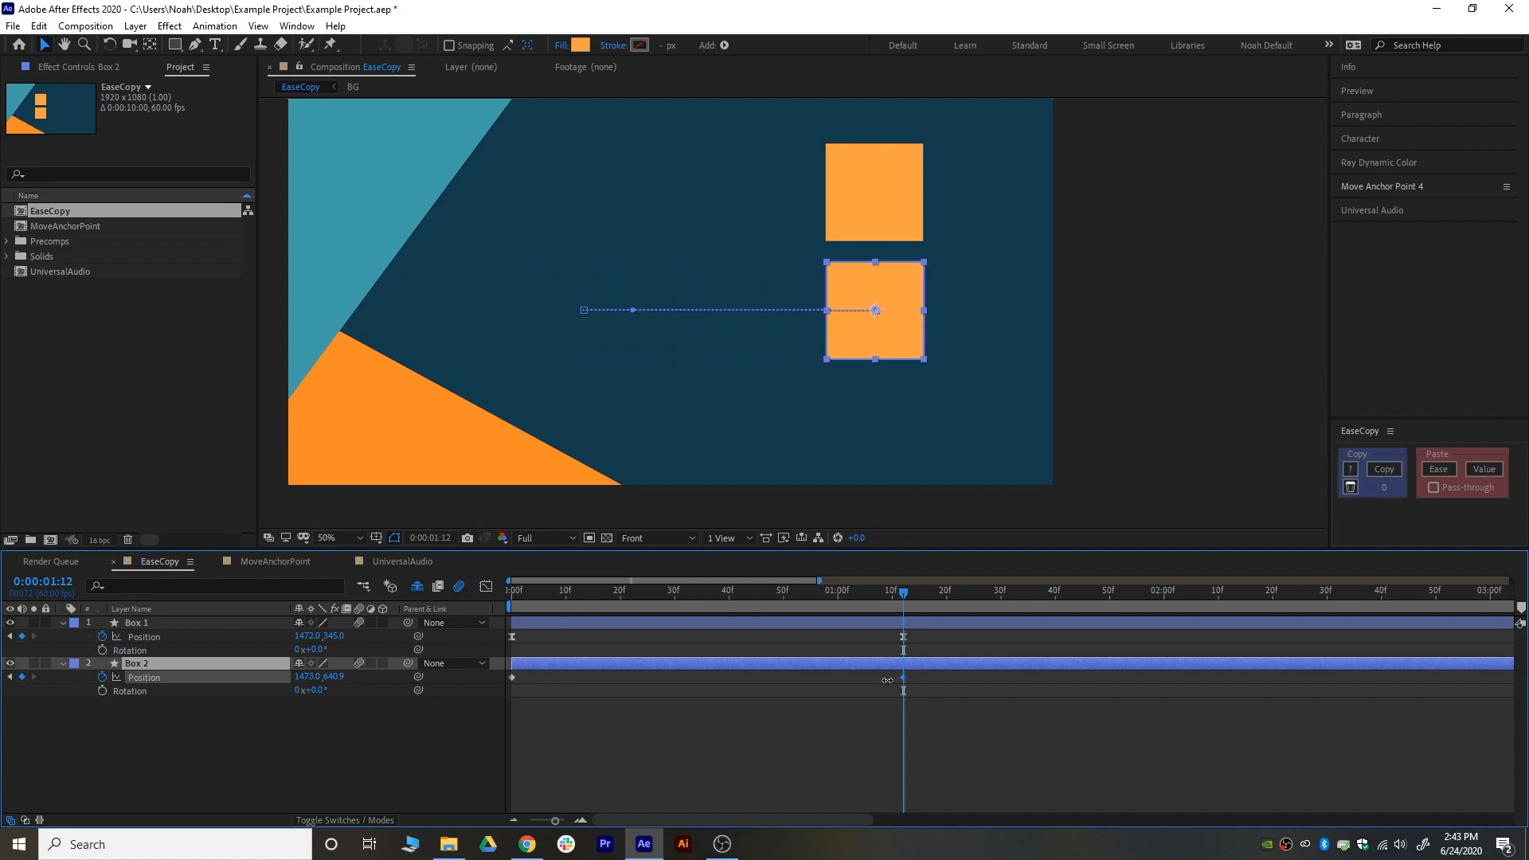
left_click(638, 677)
Play back and scrub the animation from the start to compare the motion of the two boxes.
key("Home")
key("space")
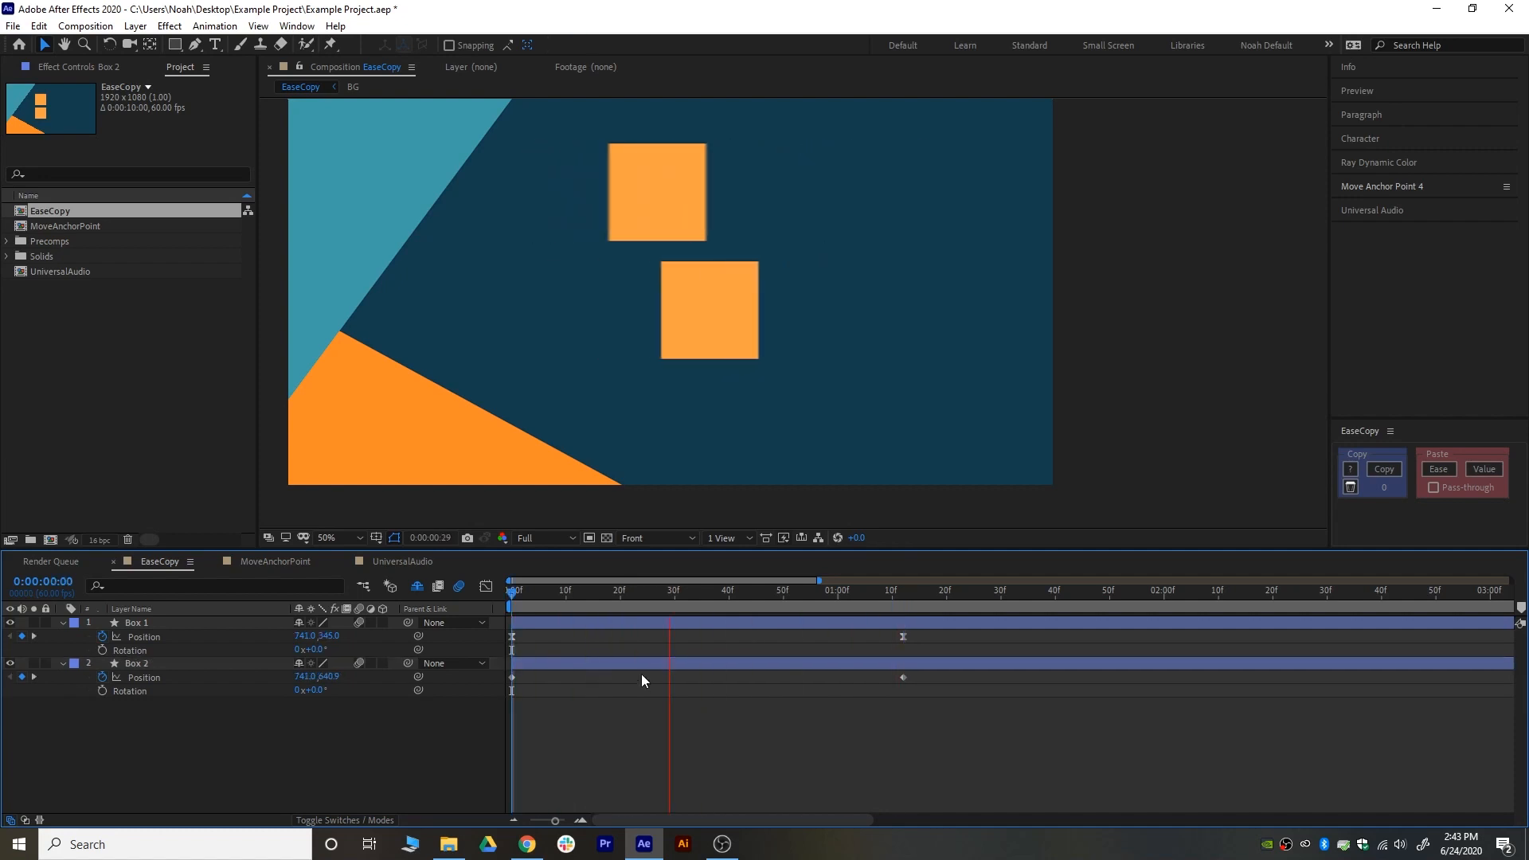
key("space")
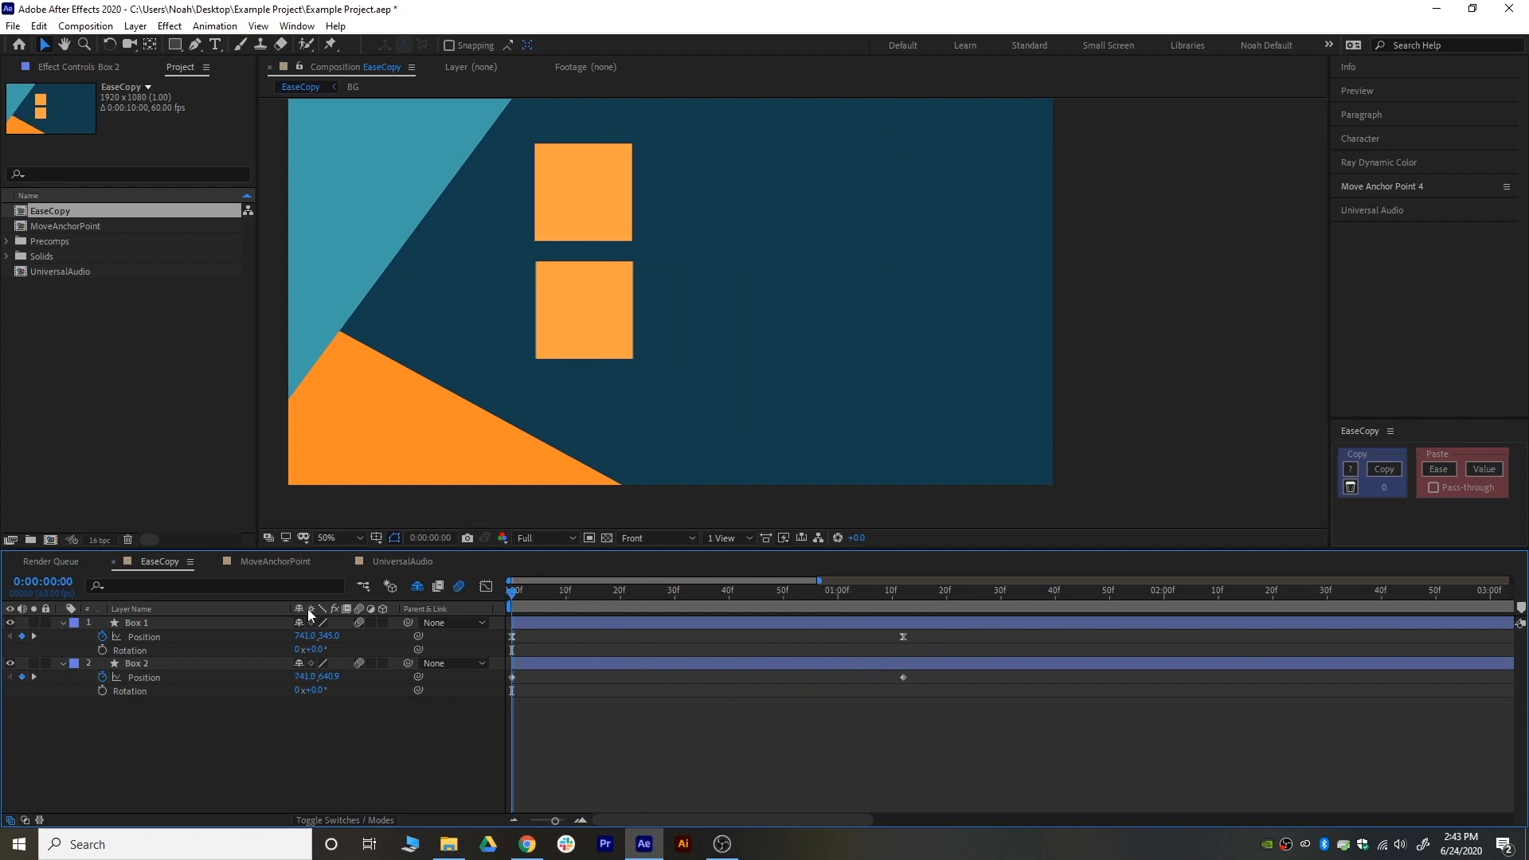
left_click_drag(532, 599, 384, 624)
Compare the speed graphs of Box 1's and Box 2's Position in the Graph Editor, then return to the layer bars.
key("shift+F3")
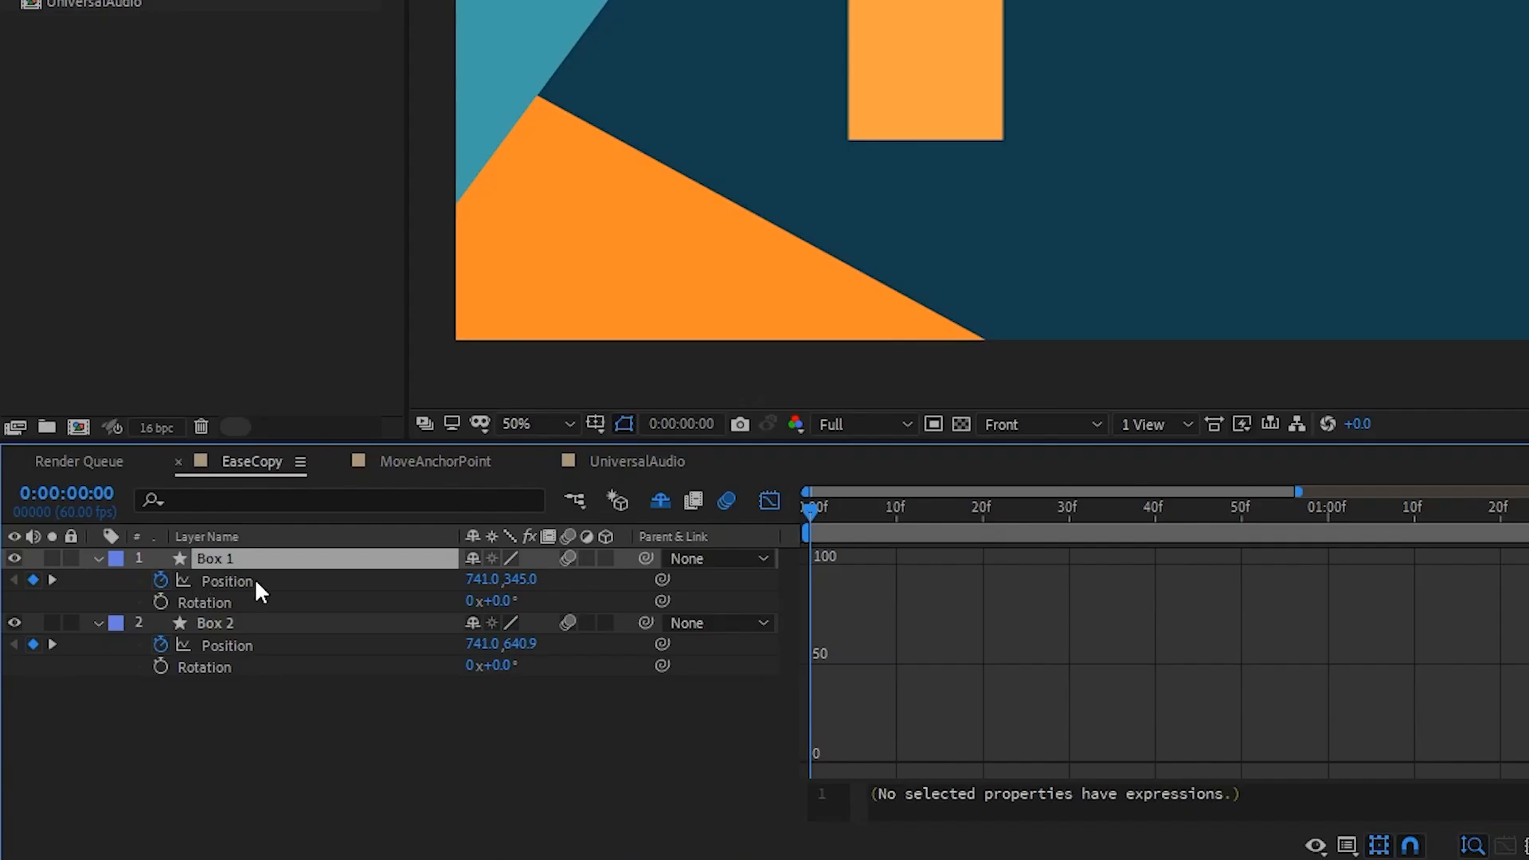
left_click(163, 639)
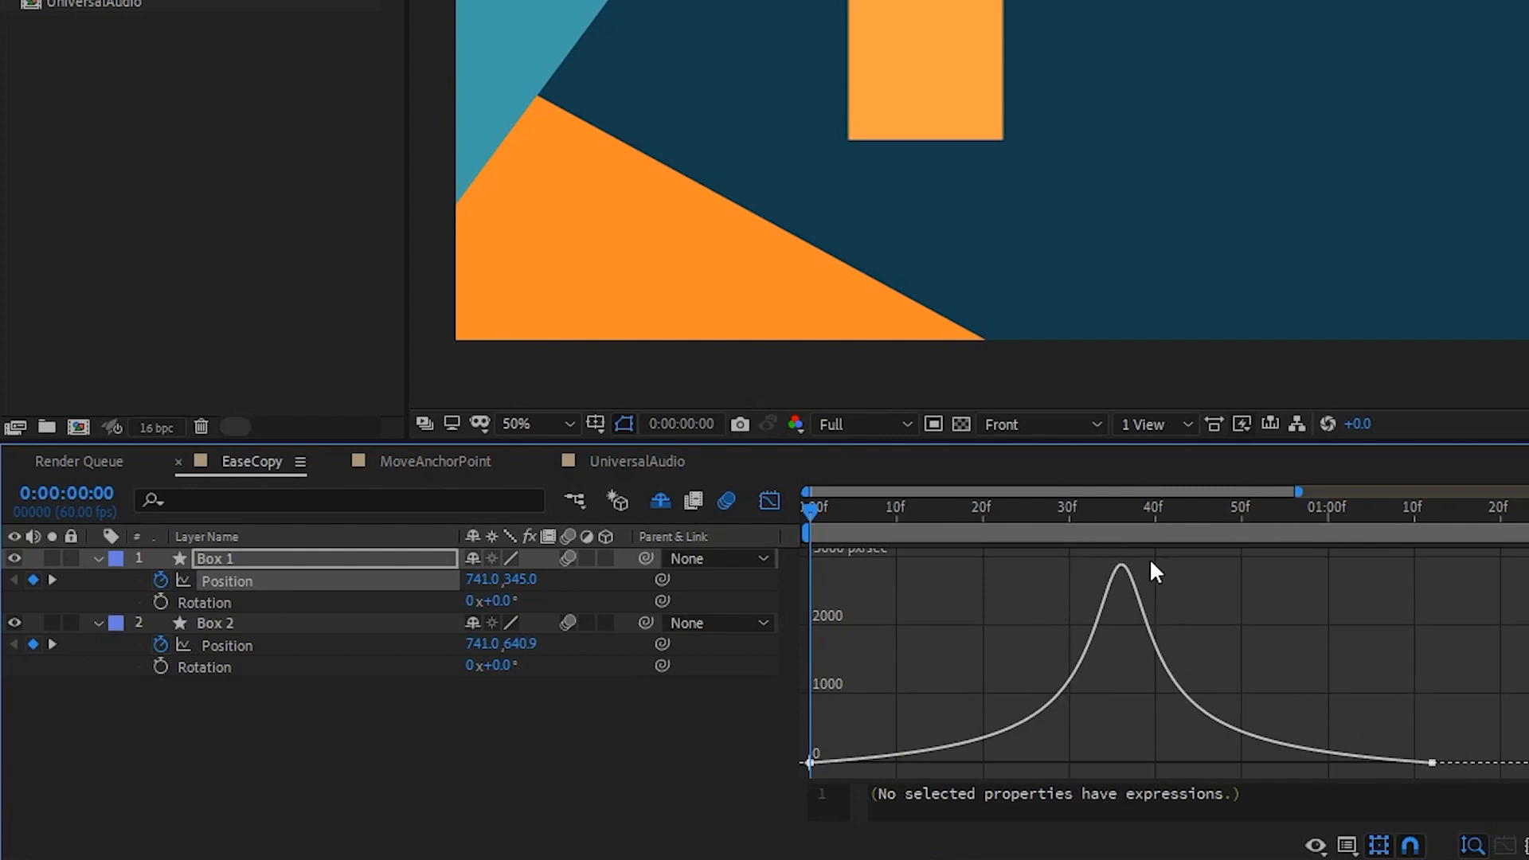
left_click(244, 645)
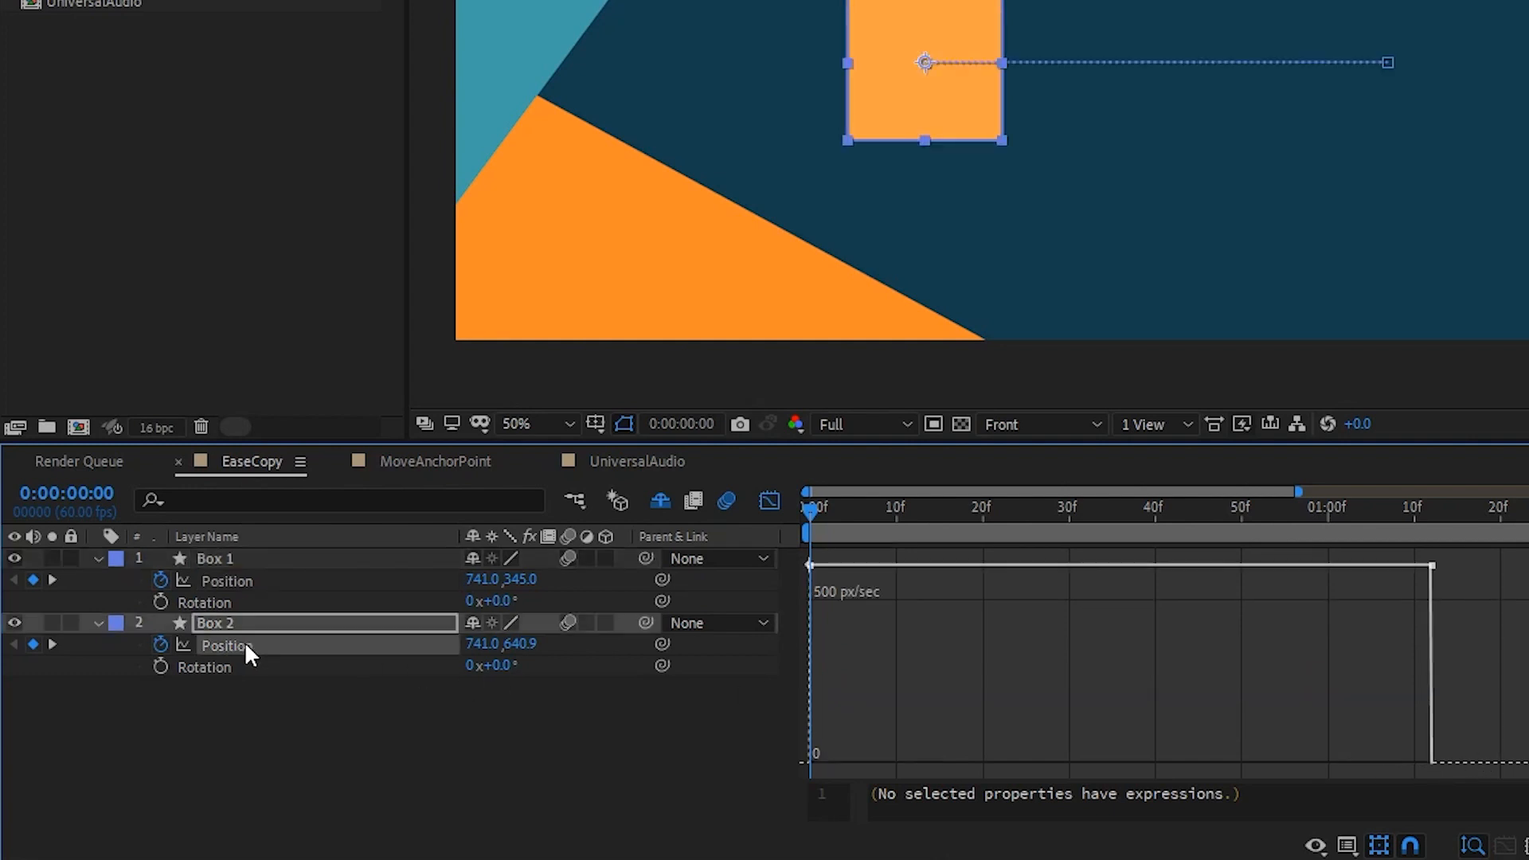
left_click(280, 587)
left_click(768, 501)
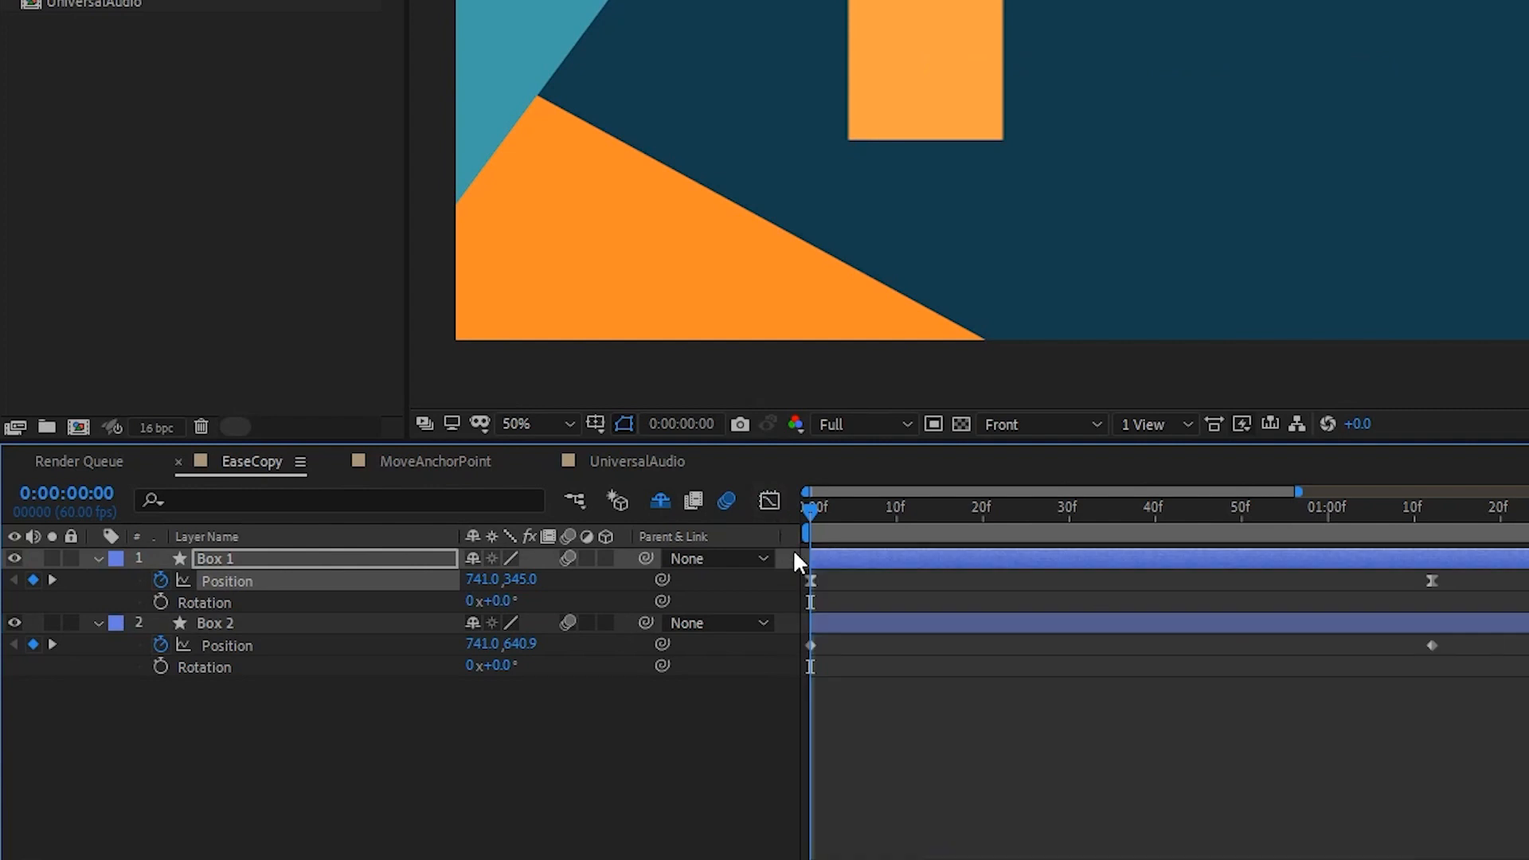
Ease both of Box 2's Position keyframes and pull their speed graph handles inward to approximate Box 1's curve.
left_click_drag(868, 658, 800, 637)
left_click_drag(1464, 641, 1341, 669)
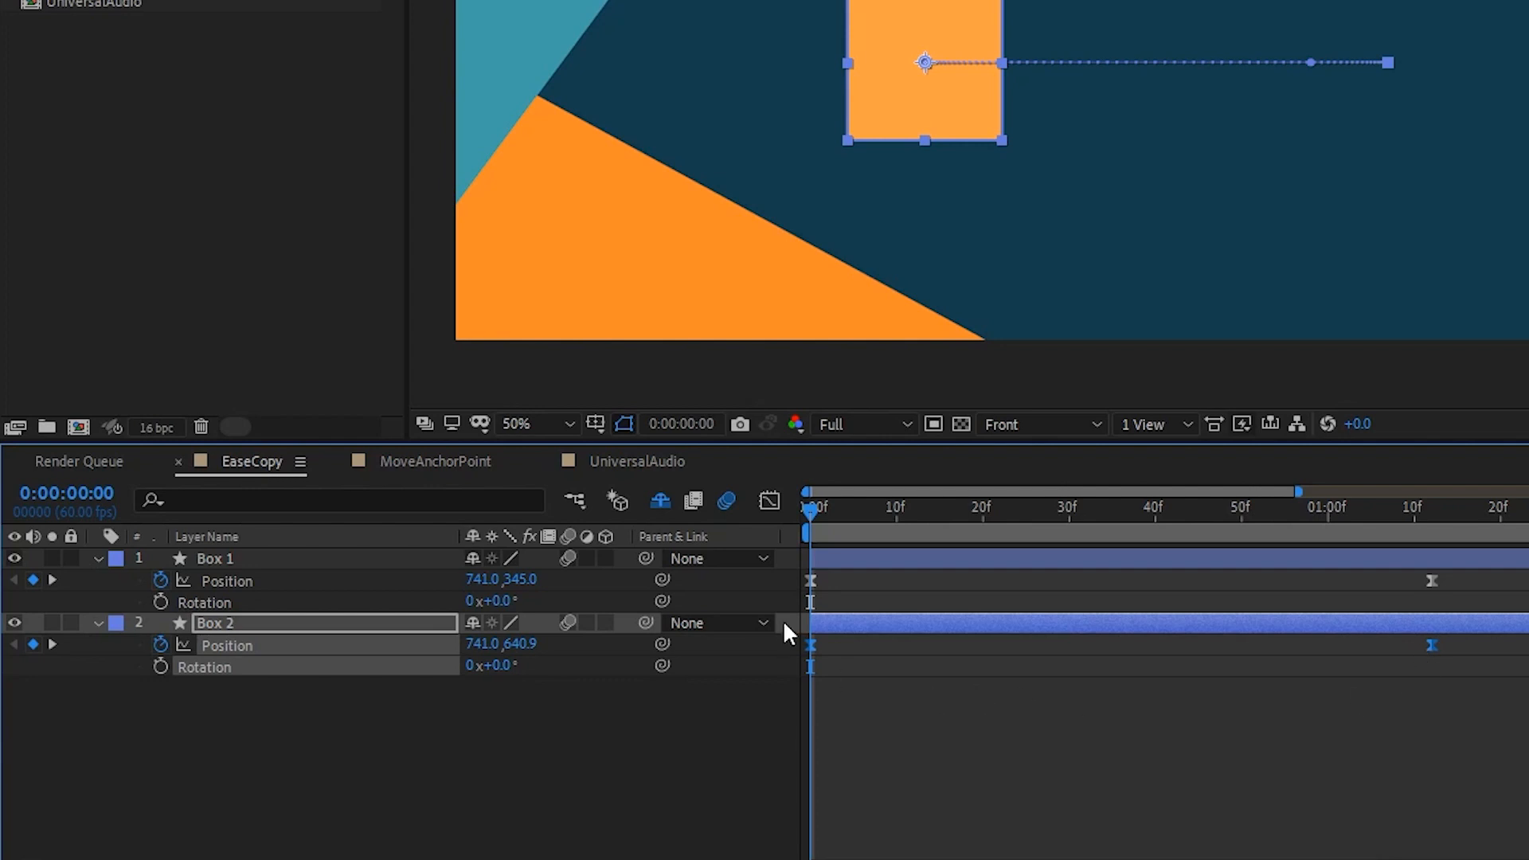
left_click(769, 500)
left_click_drag(947, 586, 808, 768)
left_click_drag(913, 764, 1004, 763)
left_click_drag(1492, 667, 1213, 764)
Review Box 1's Position speed graph and scrub the timeline to compare how closely the two boxes move together.
left_click(340, 585)
left_click(338, 580)
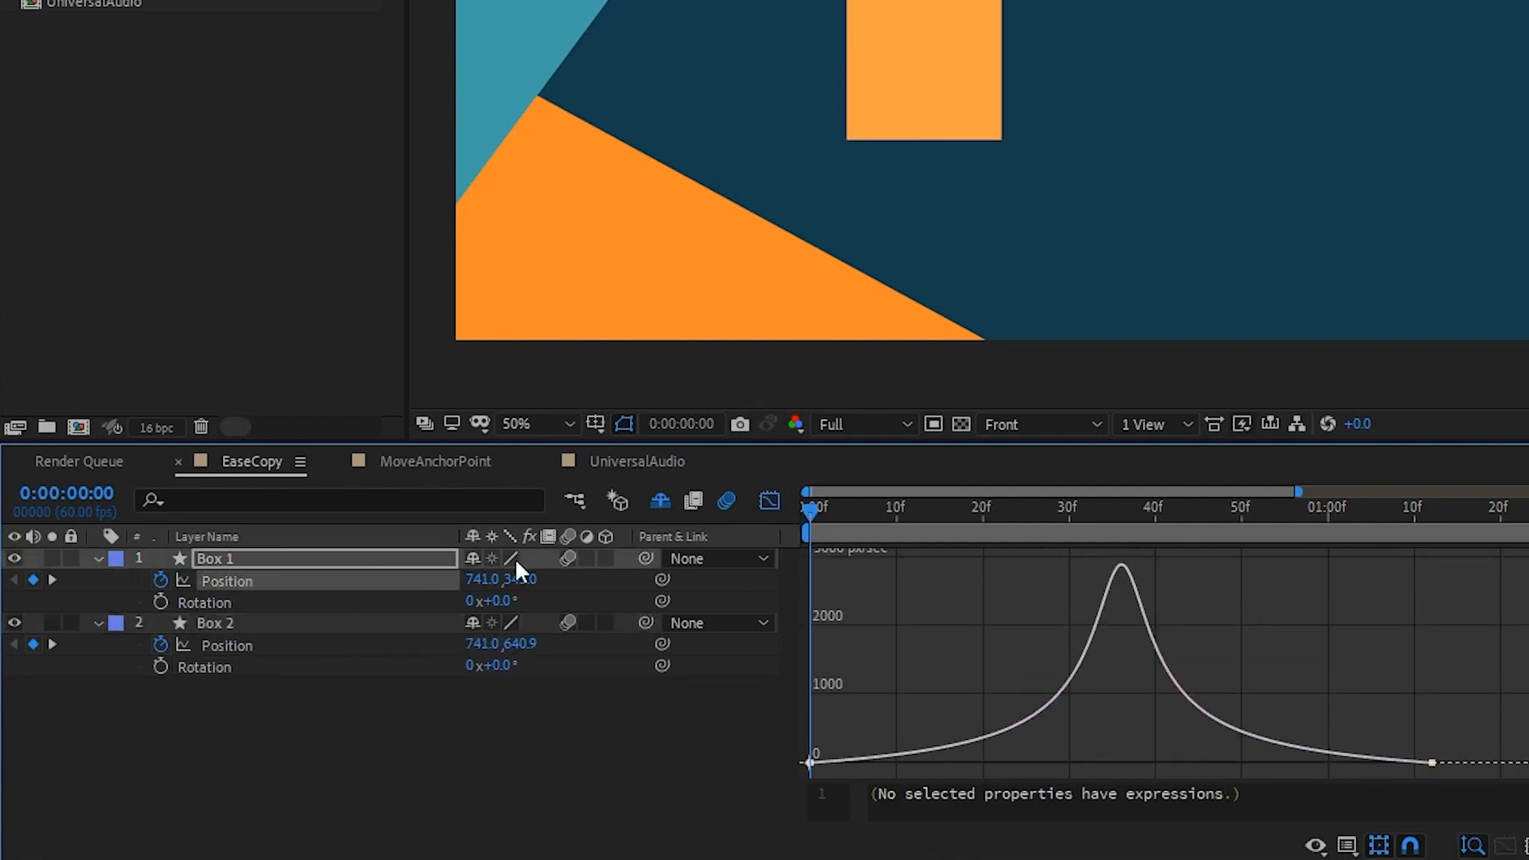
left_click(768, 501)
left_click_drag(810, 507, 1108, 546)
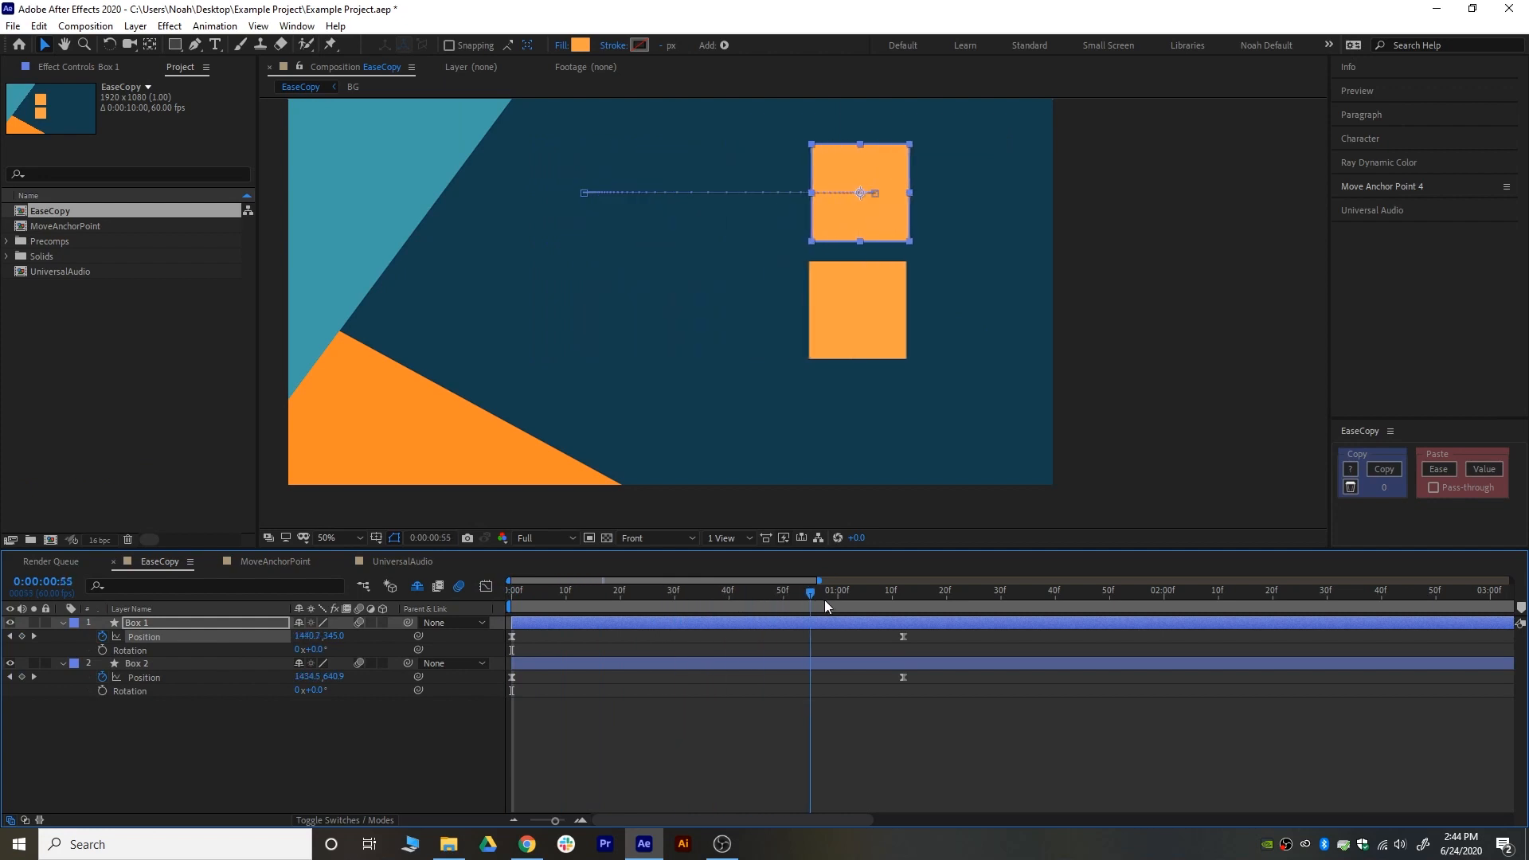
left_click_drag(700, 622, 459, 608)
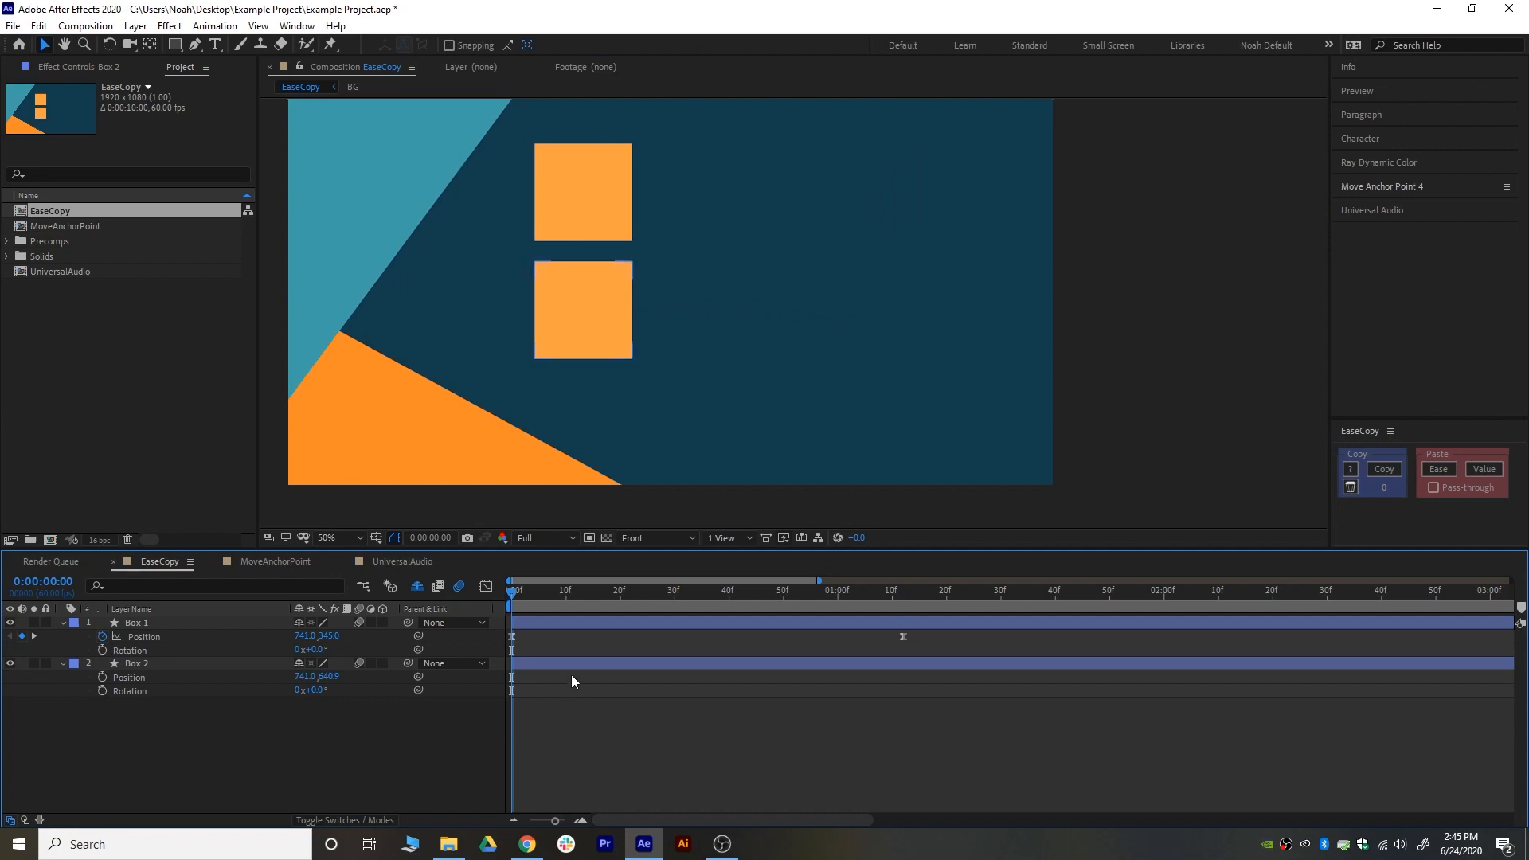
Animate Box 2 diagonally downward to the right with Position keyframes at 0:00:00:00 and 0:00:01:12.
left_click(169, 677)
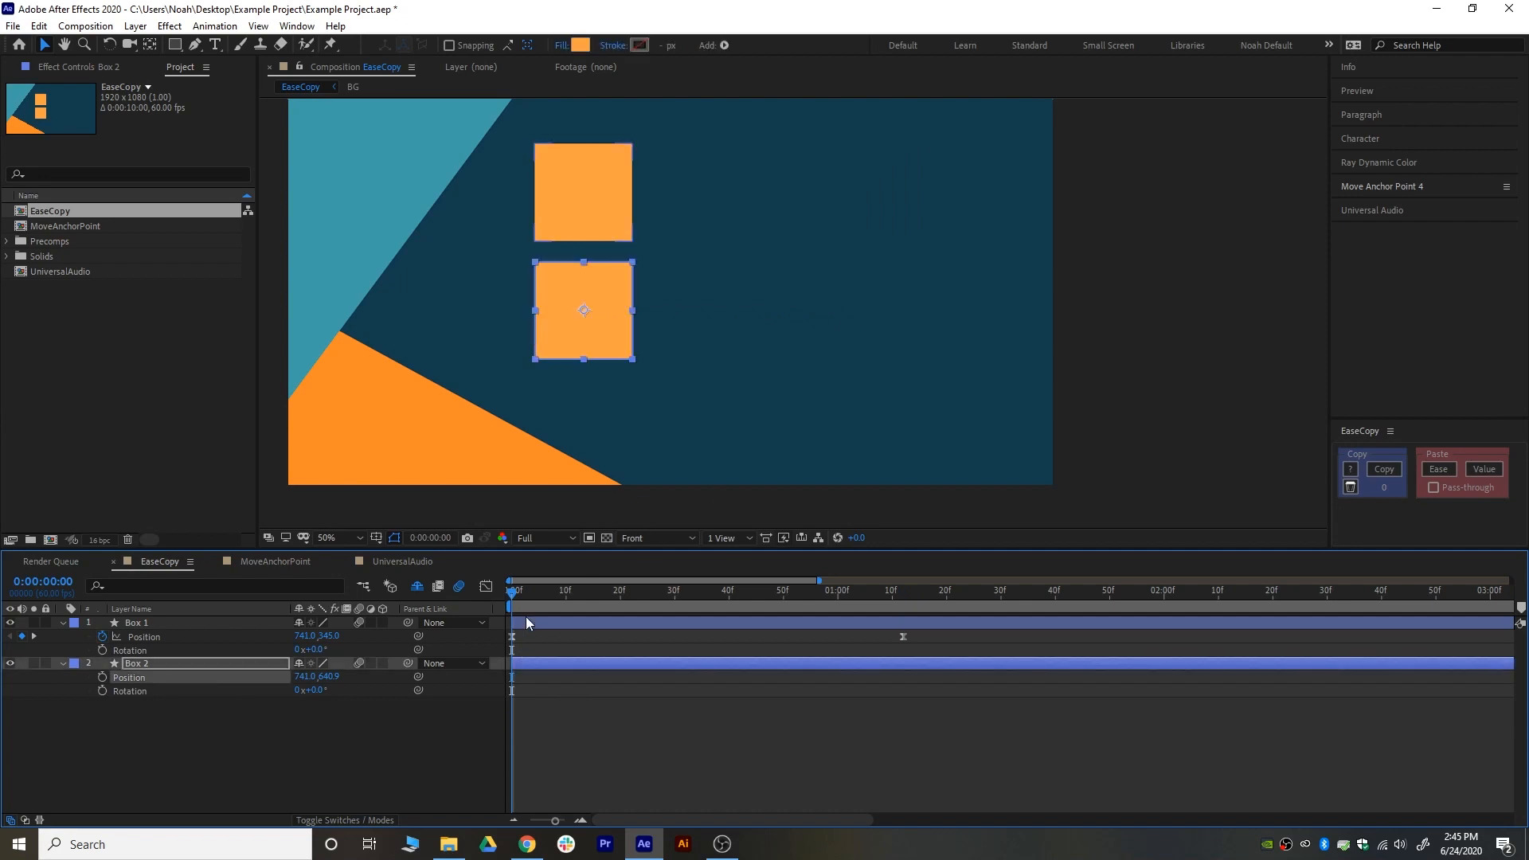
left_click_drag(615, 607, 734, 601)
left_click_drag(619, 326, 981, 422)
left_click_drag(745, 589, 930, 639)
Copy the easing of Box 1's Position keyframes with EaseCopy, paste only the ease onto Box 2's, and preview the motion.
left_click(498, 604)
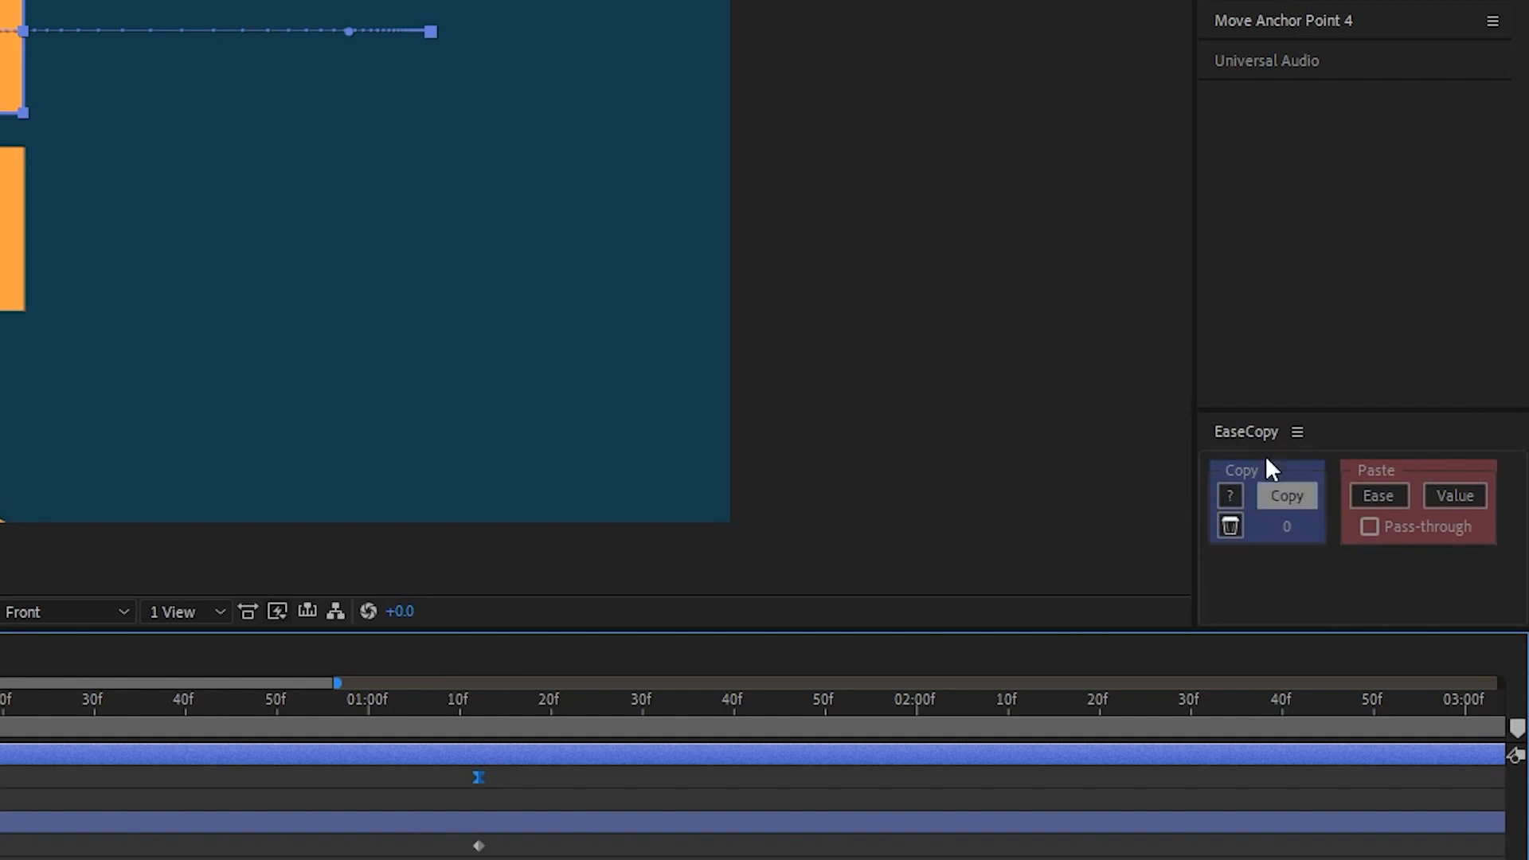
left_click(1285, 493)
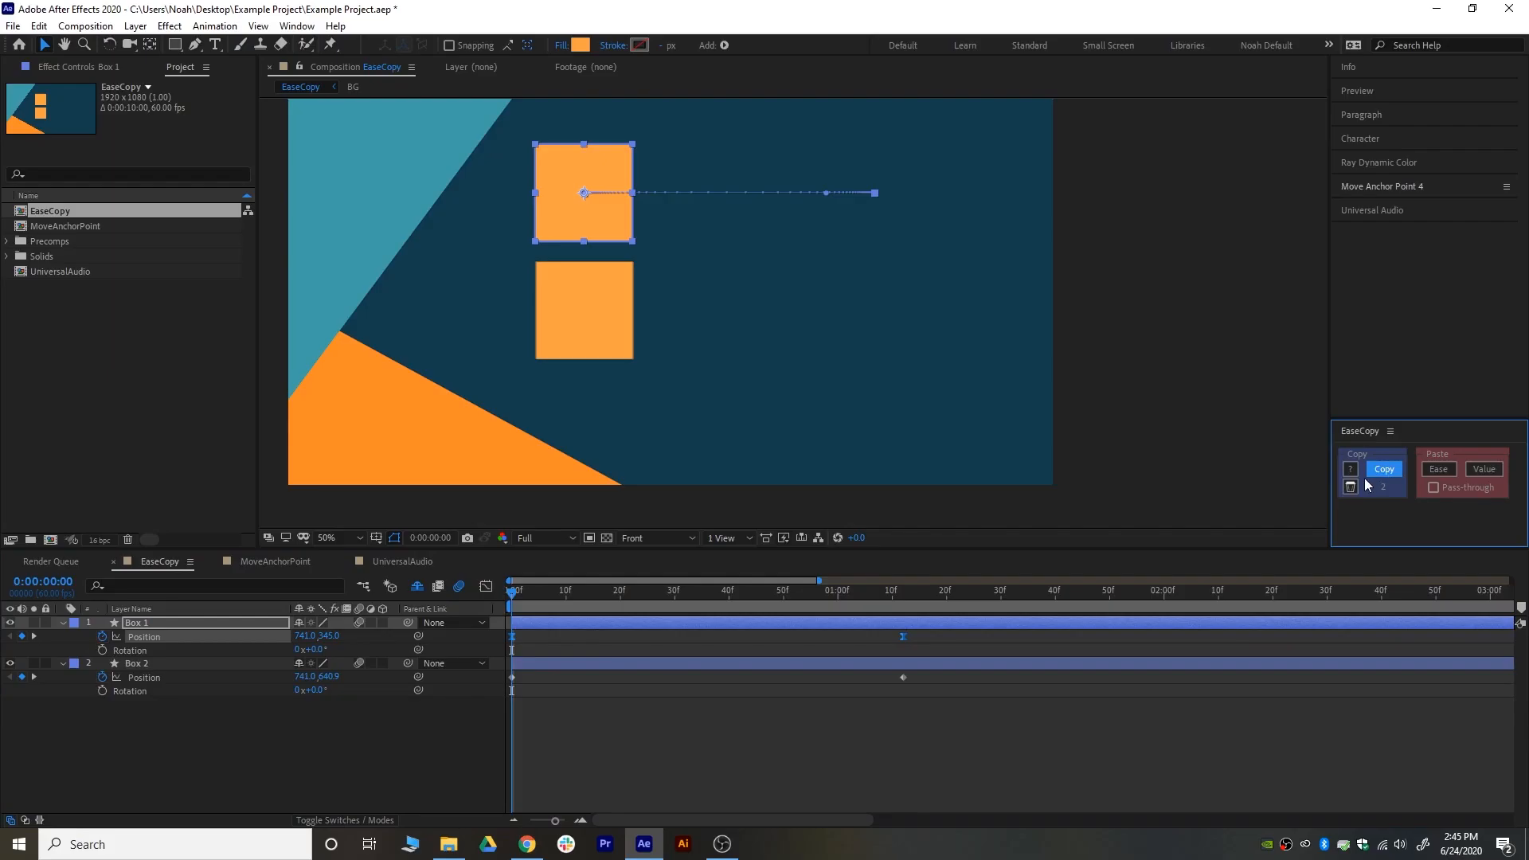
left_click_drag(932, 676, 498, 696)
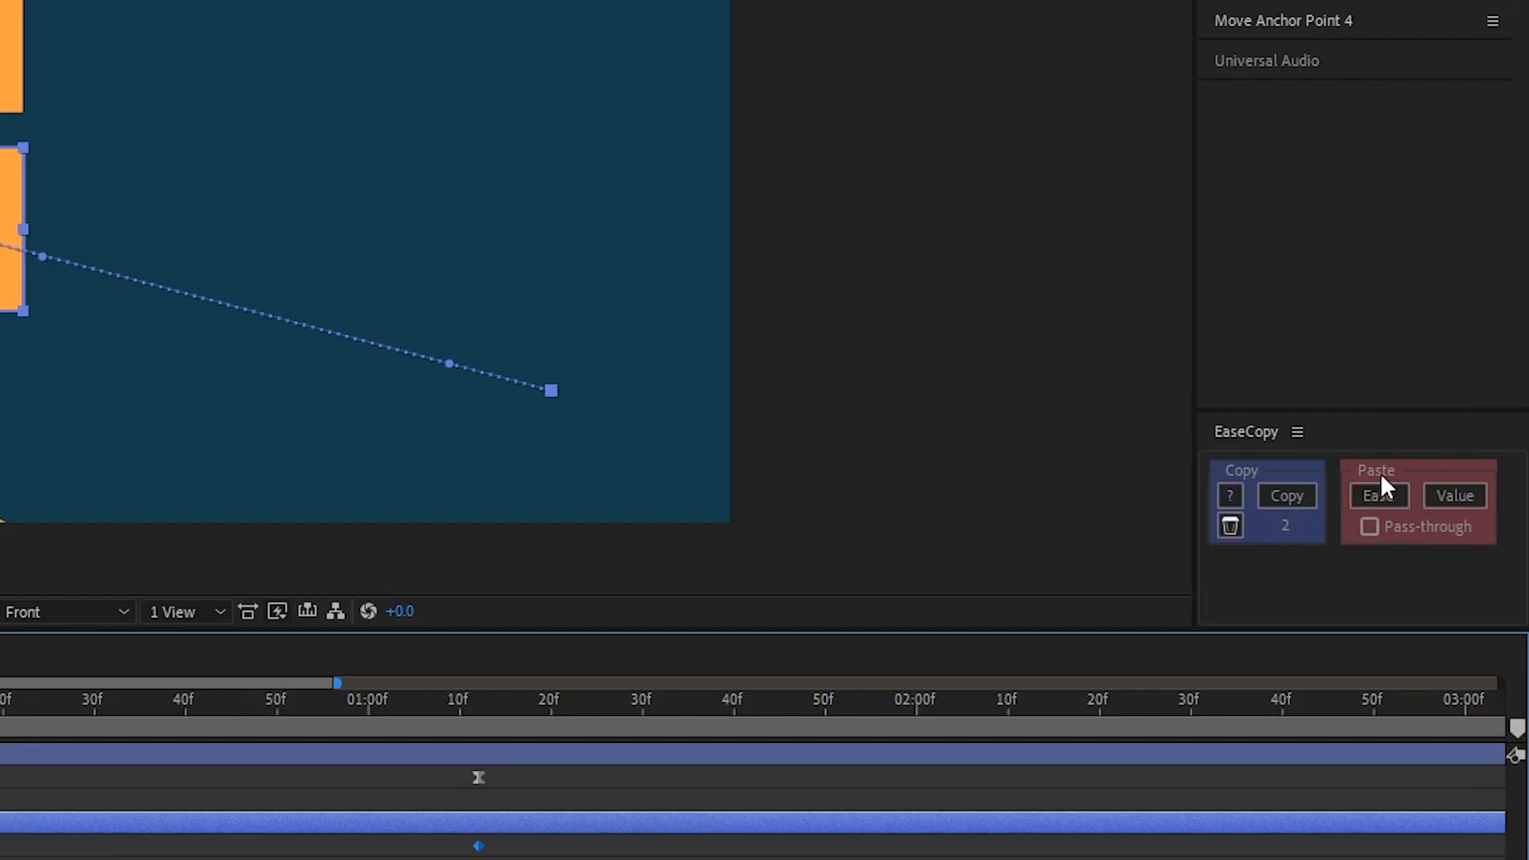
left_click(1373, 496)
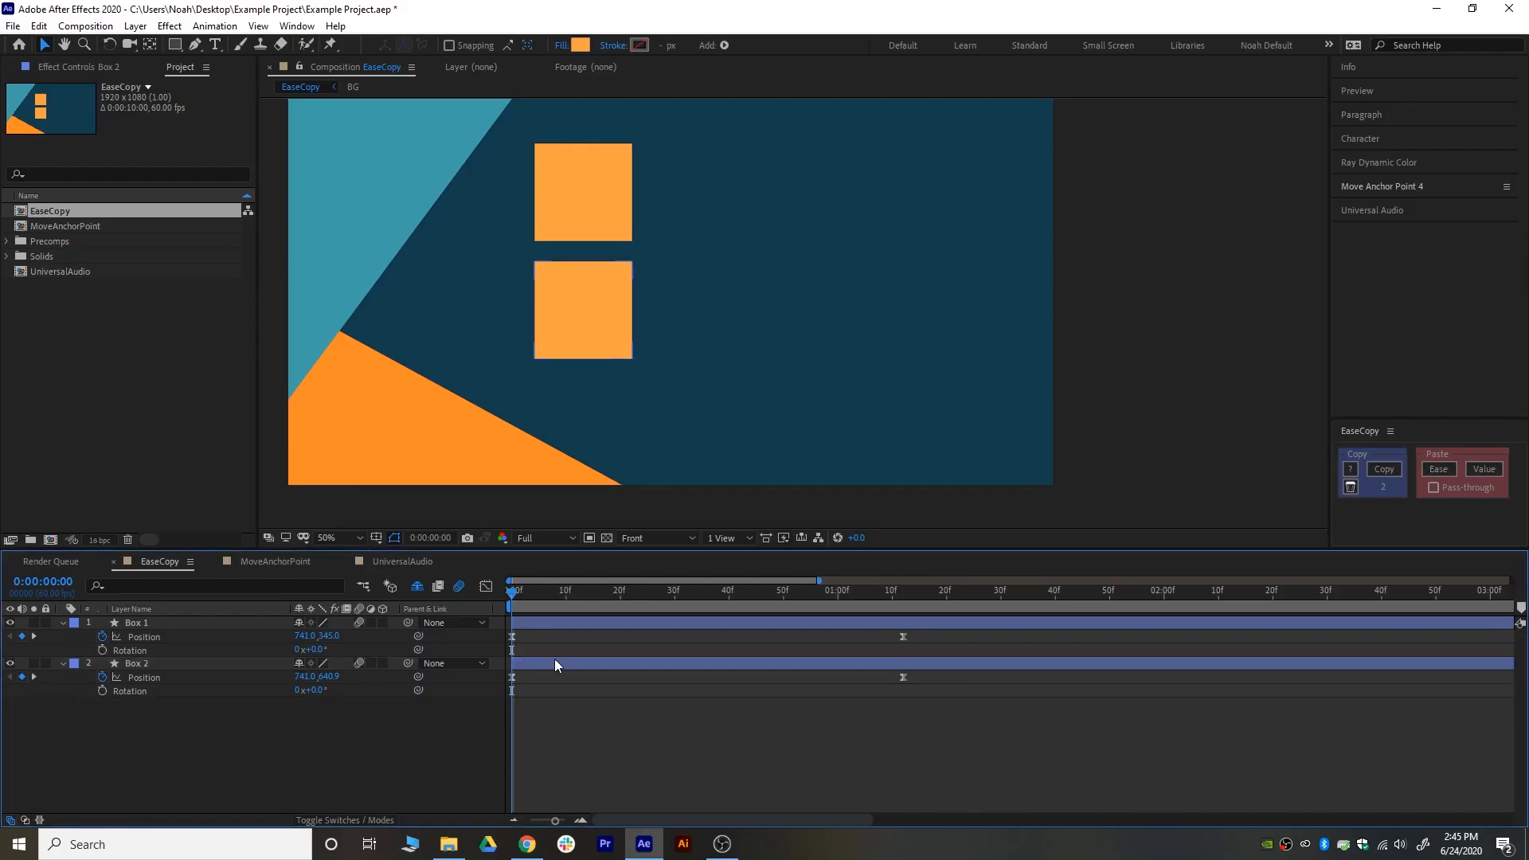
left_click(708, 718)
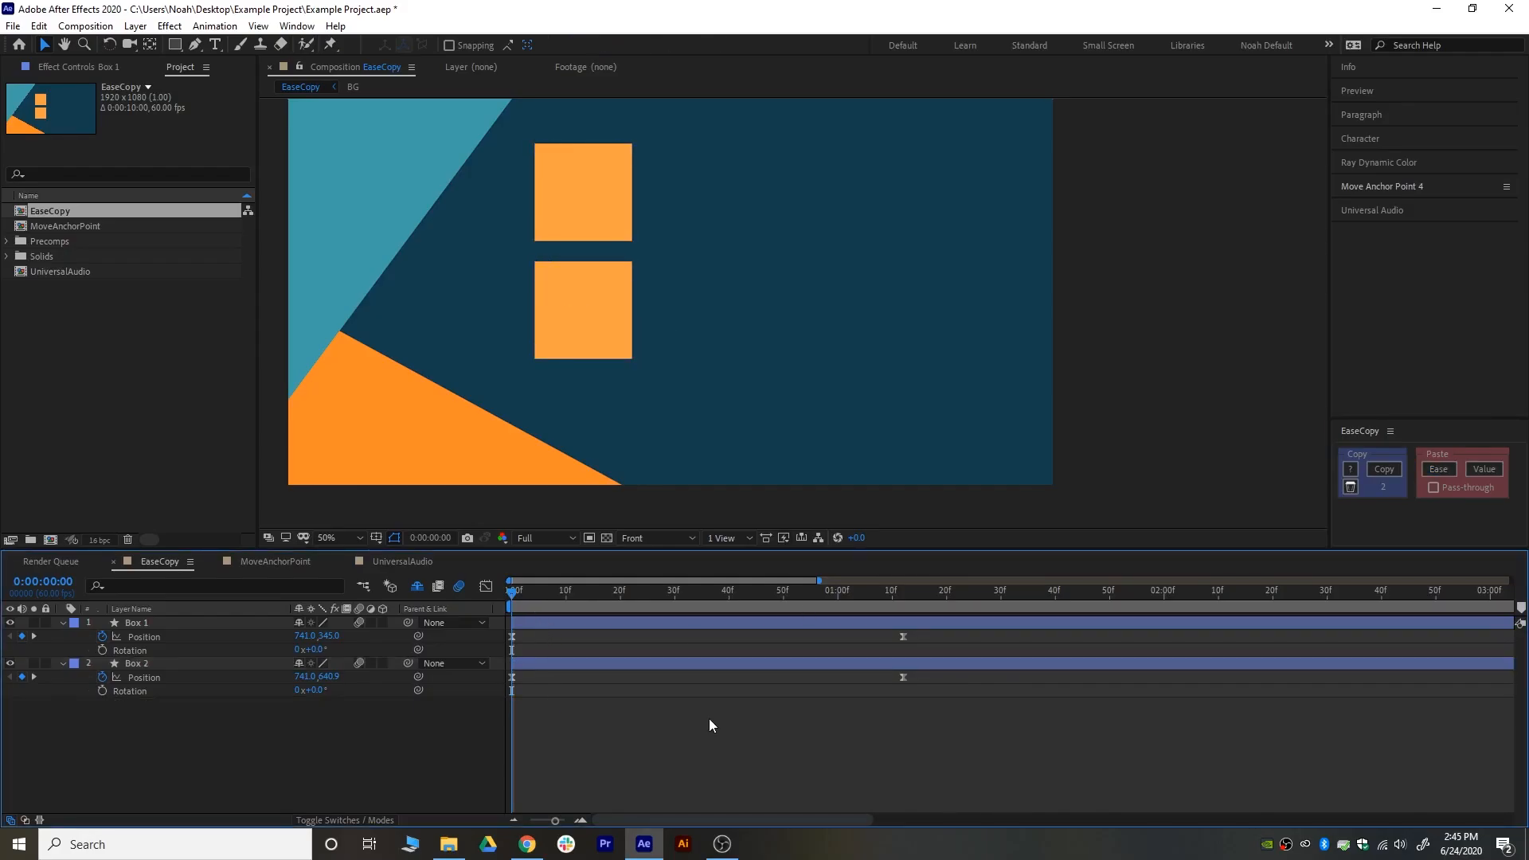
key("space")
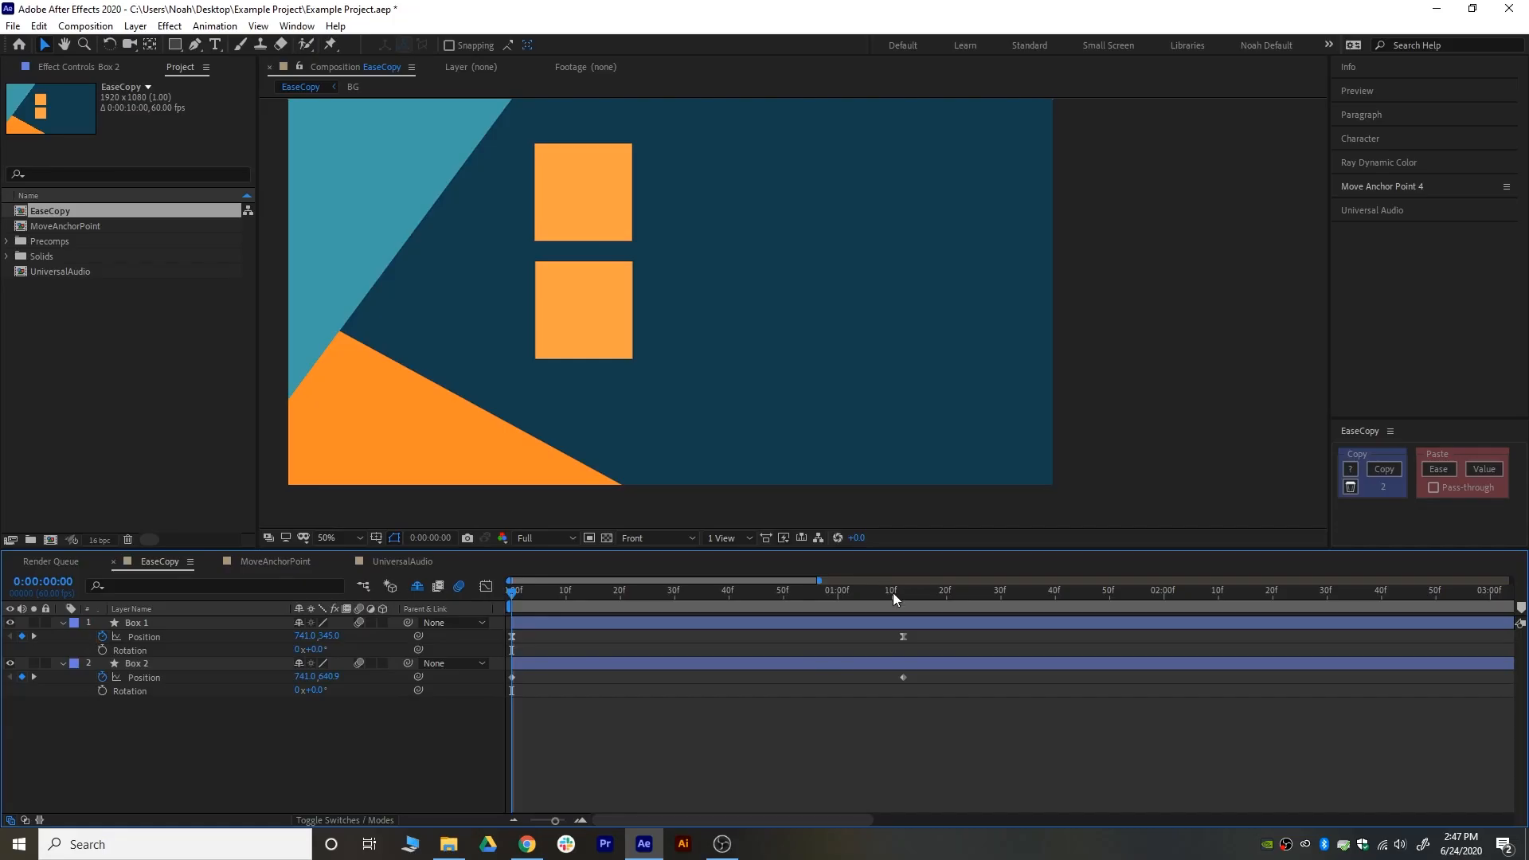
Copy Box 1's Position keyframe at 0:00:01:12 with EaseCopy and paste only its value onto Box 2's keyframe there.
left_click(902, 594)
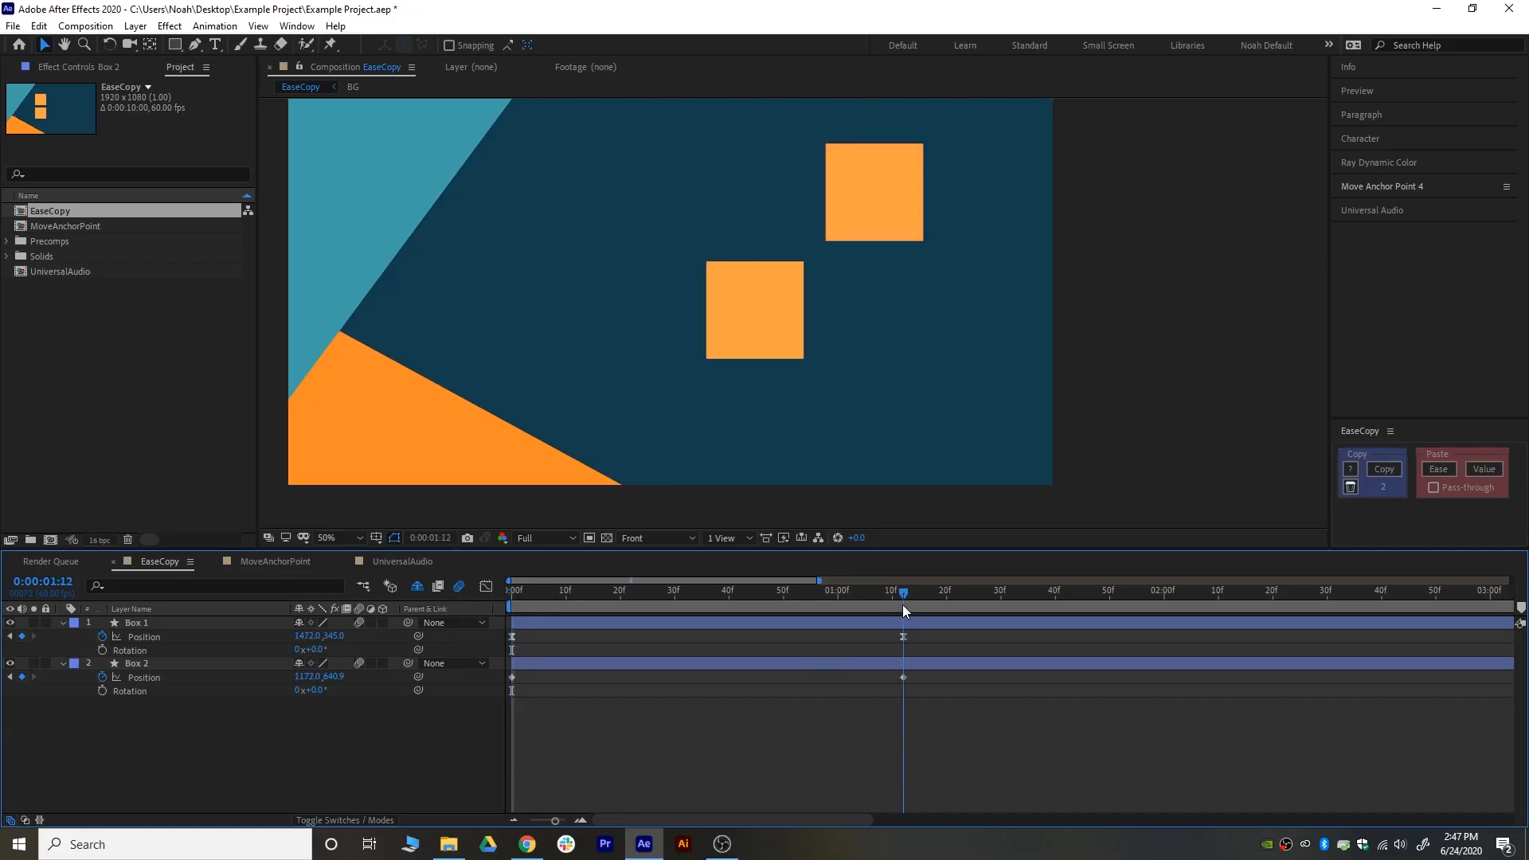
left_click(903, 636)
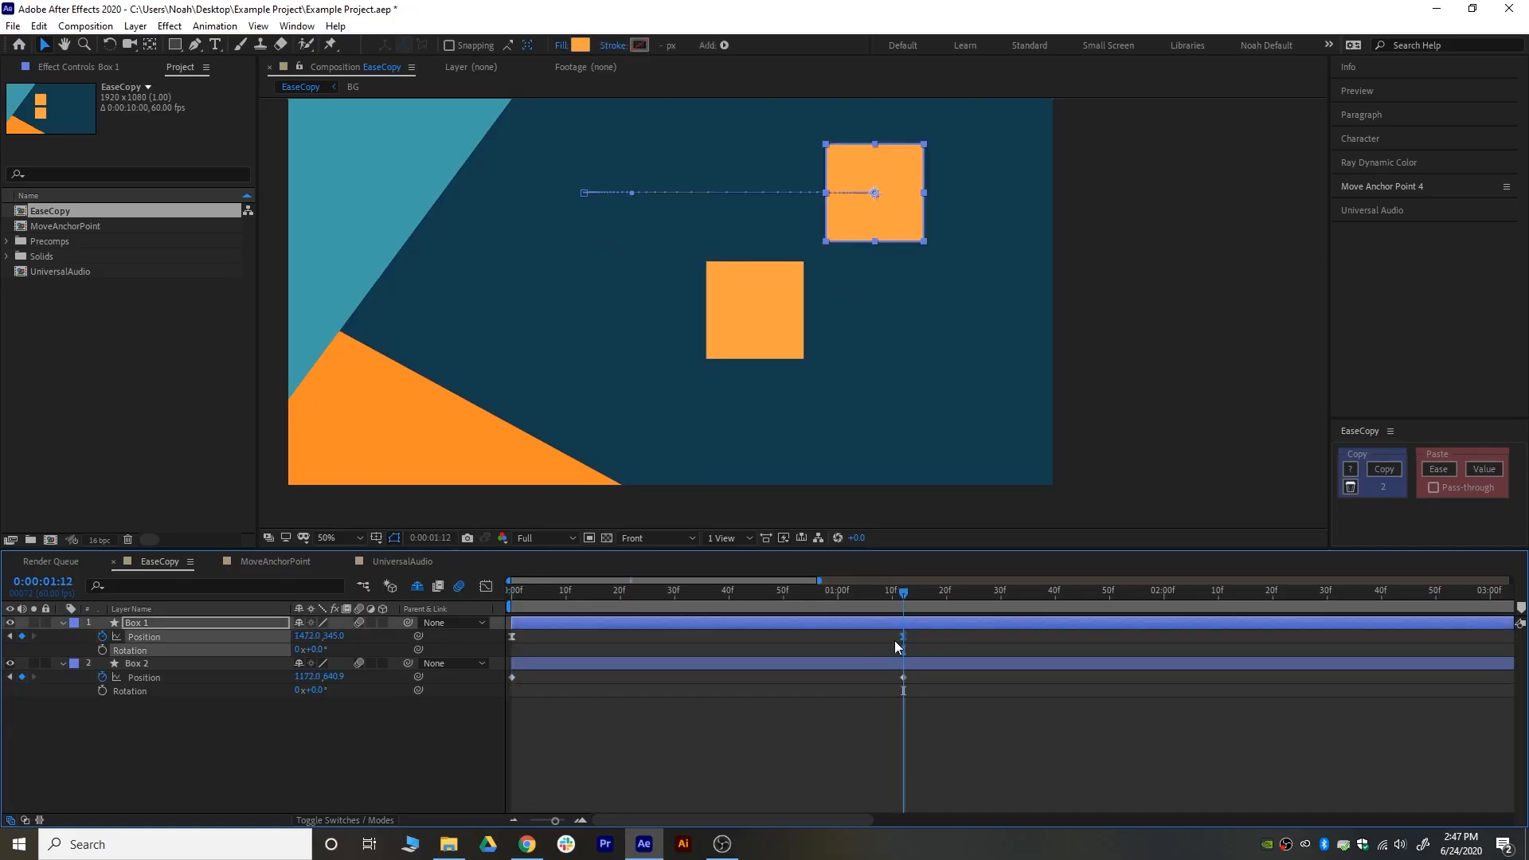
left_click(1384, 469)
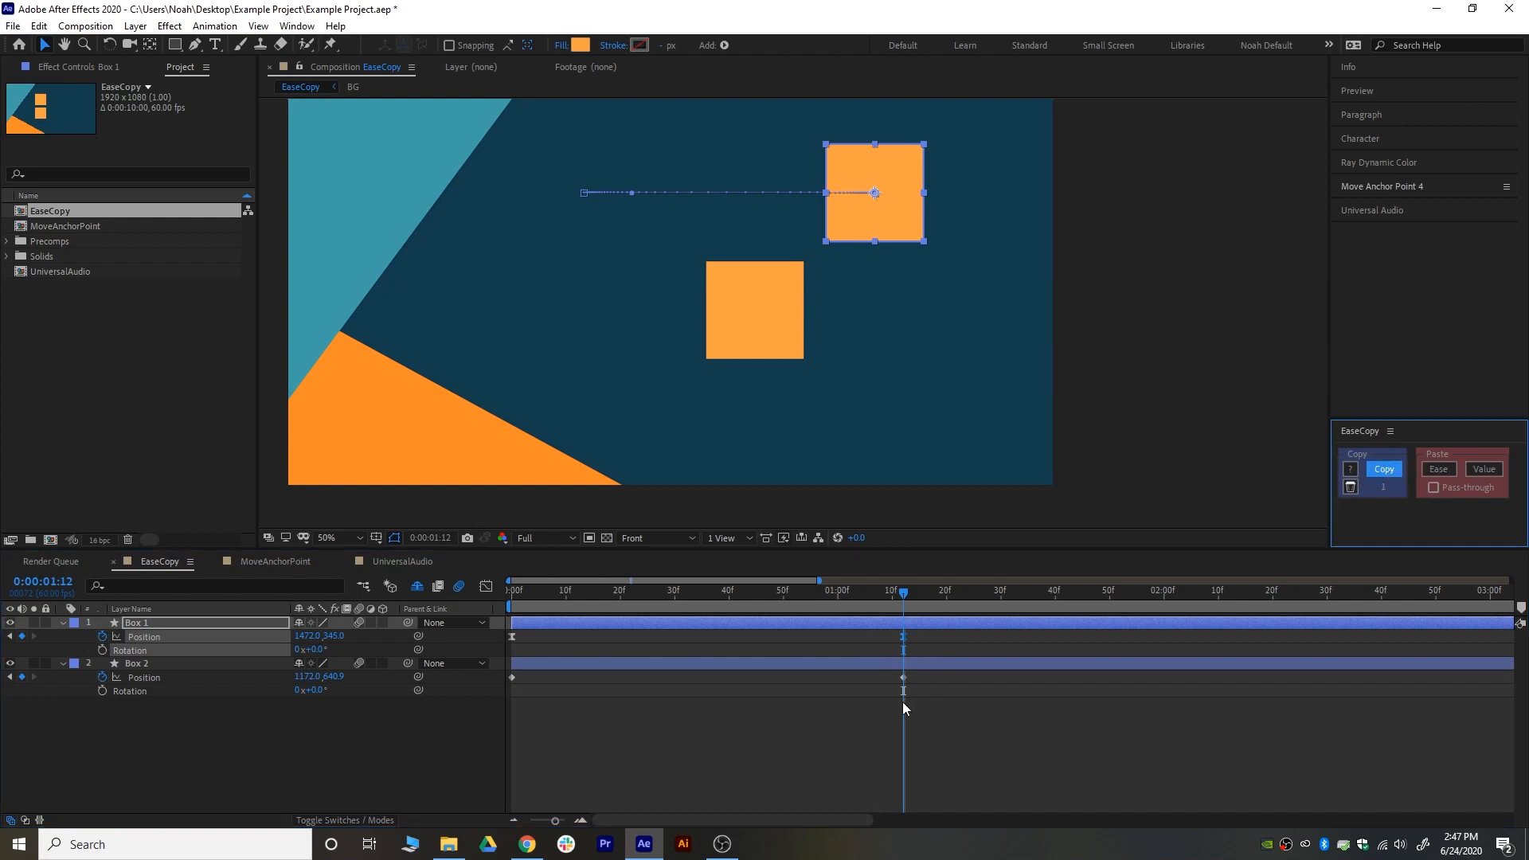
left_click(903, 677)
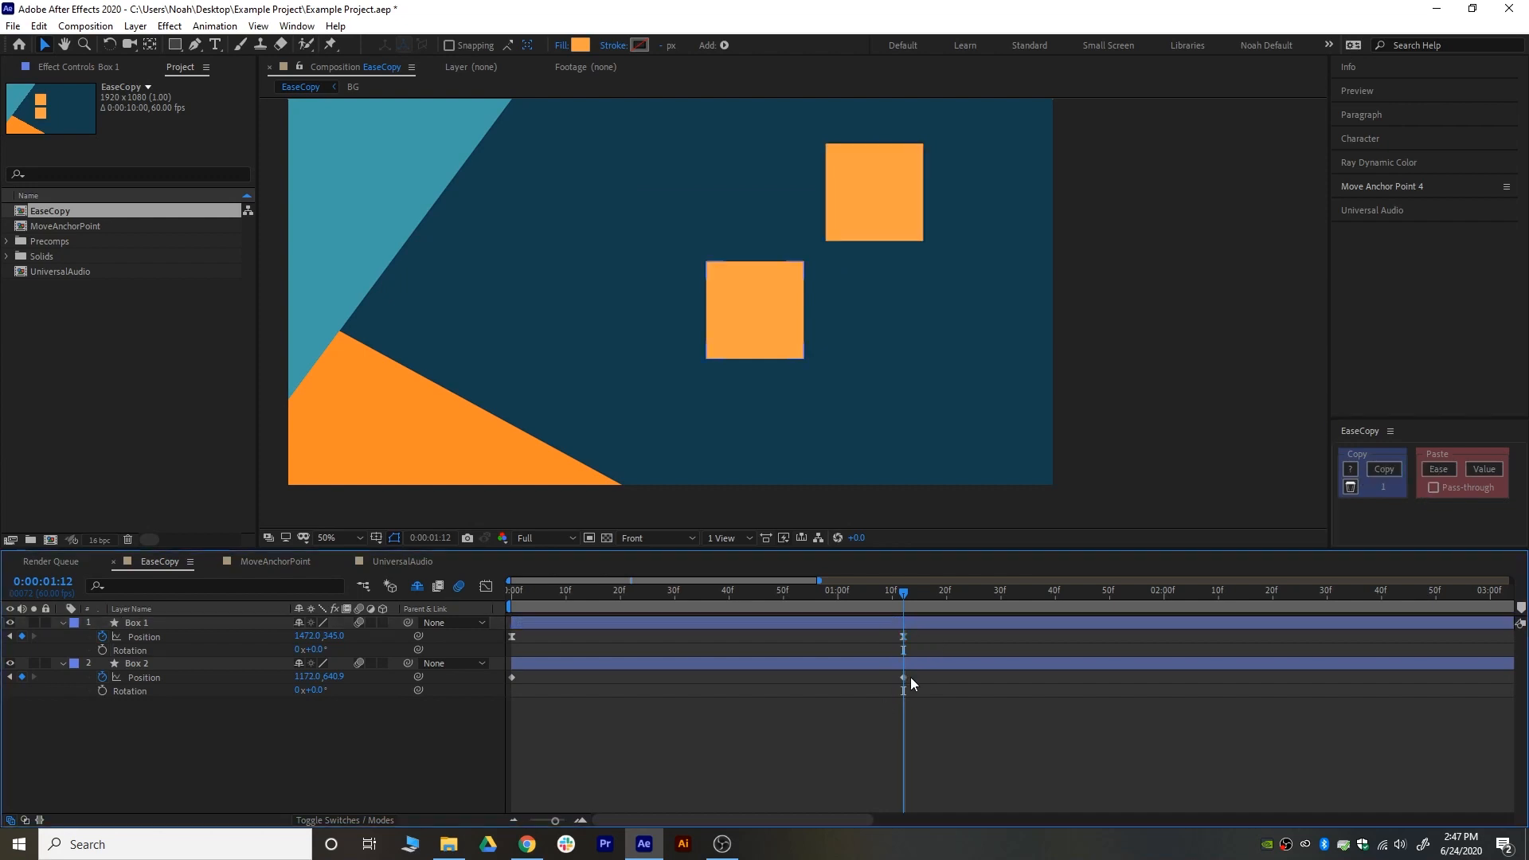
left_click(1482, 469)
left_click(877, 640)
Return to the start of the timeline and play back the boxes' animation with the pasted value.
left_click_drag(868, 593, 440, 613)
key("space")
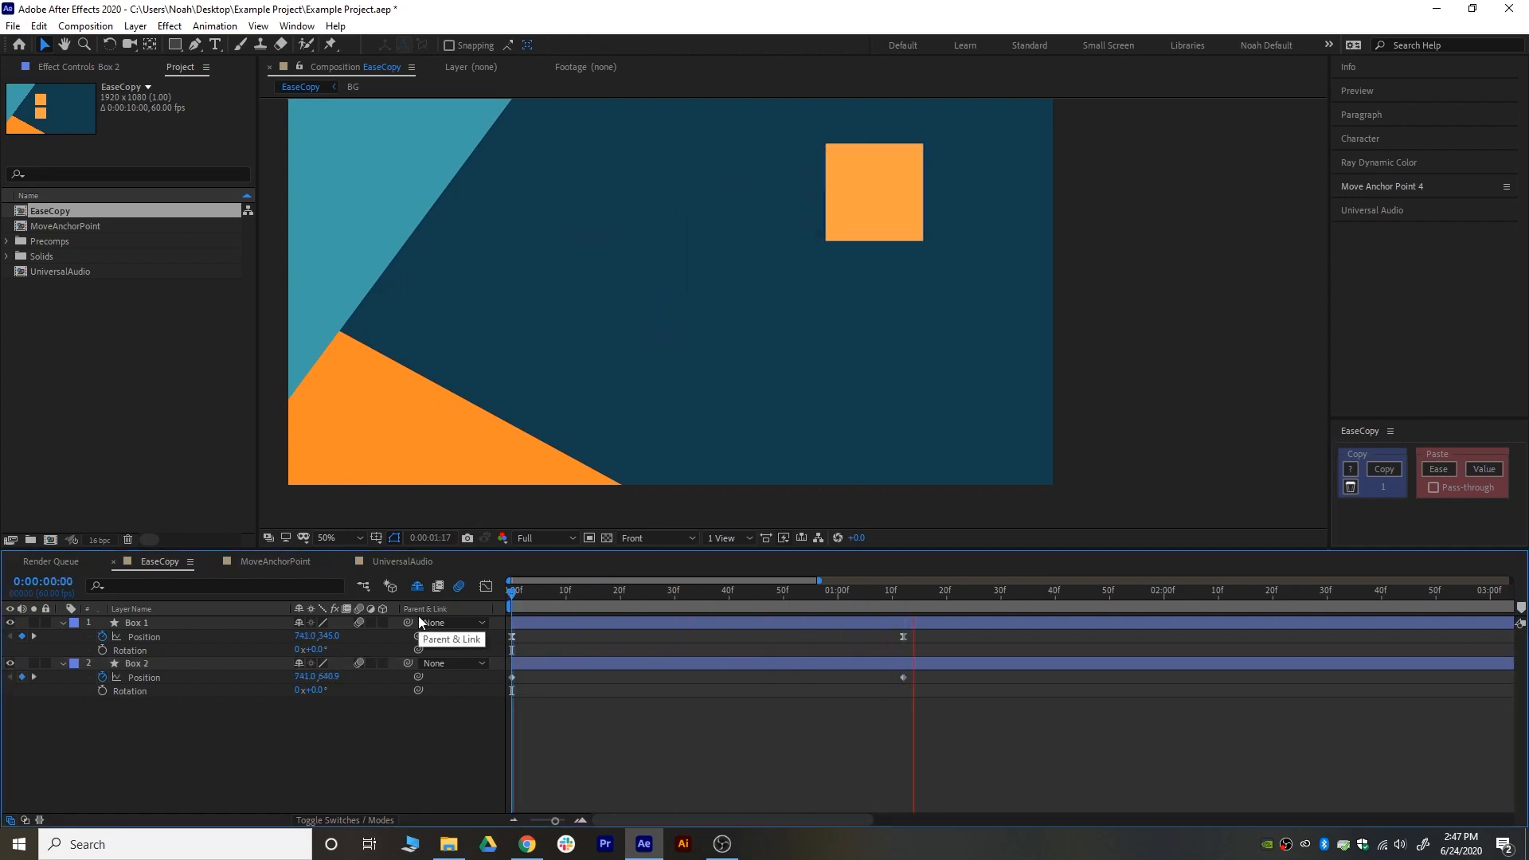
key("space")
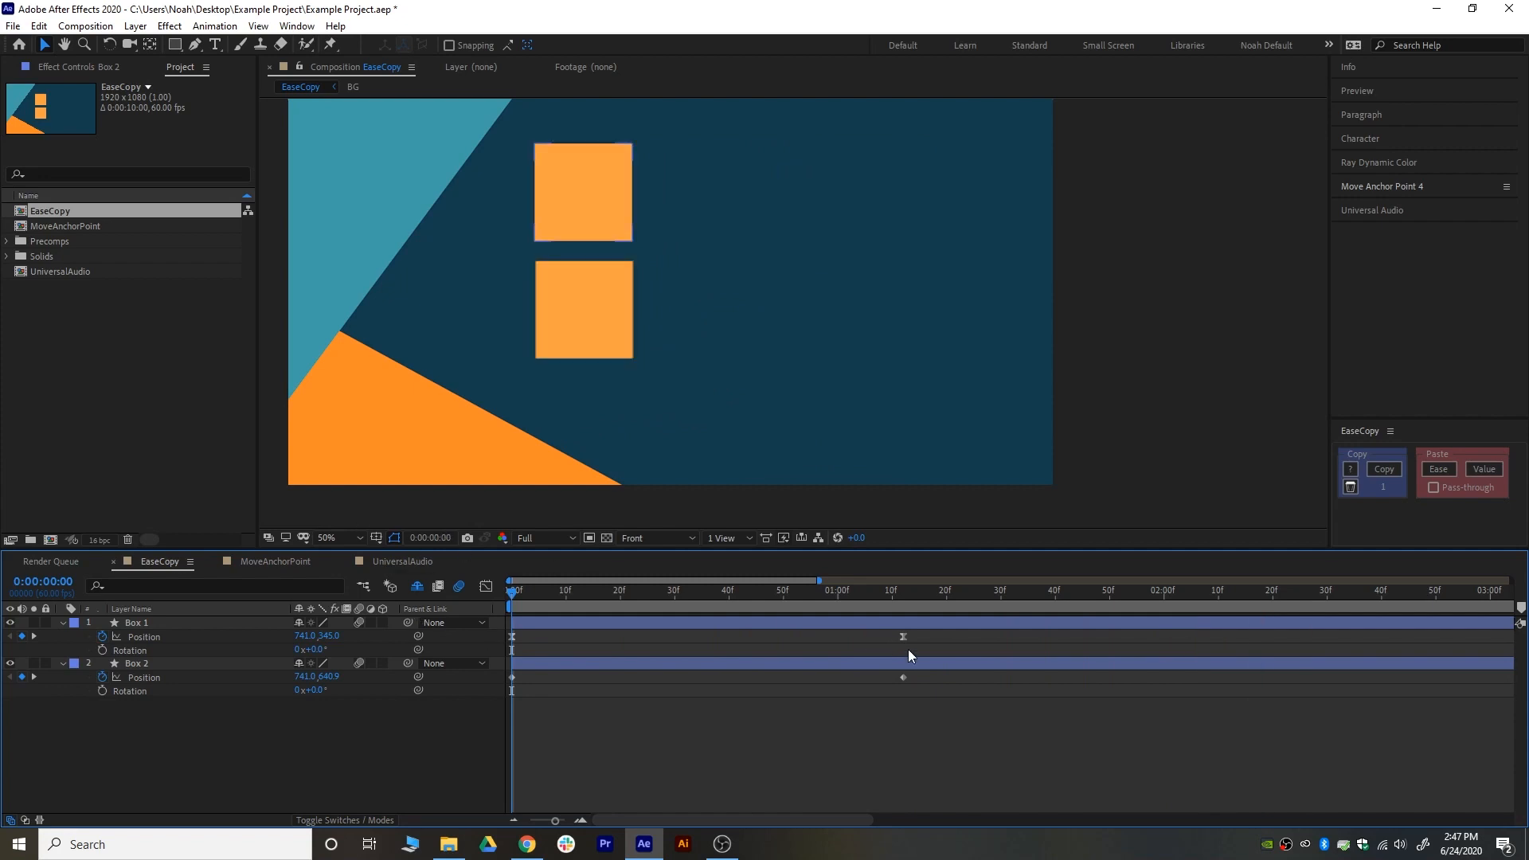
Paste Box 1's end Position keyframe over Box 2's at 0:00:01:12 with the regular paste and scrub the motion.
left_click(903, 637)
key("k")
left_click(900, 677)
key("ctrl+v")
left_click_drag(887, 589, 652, 586)
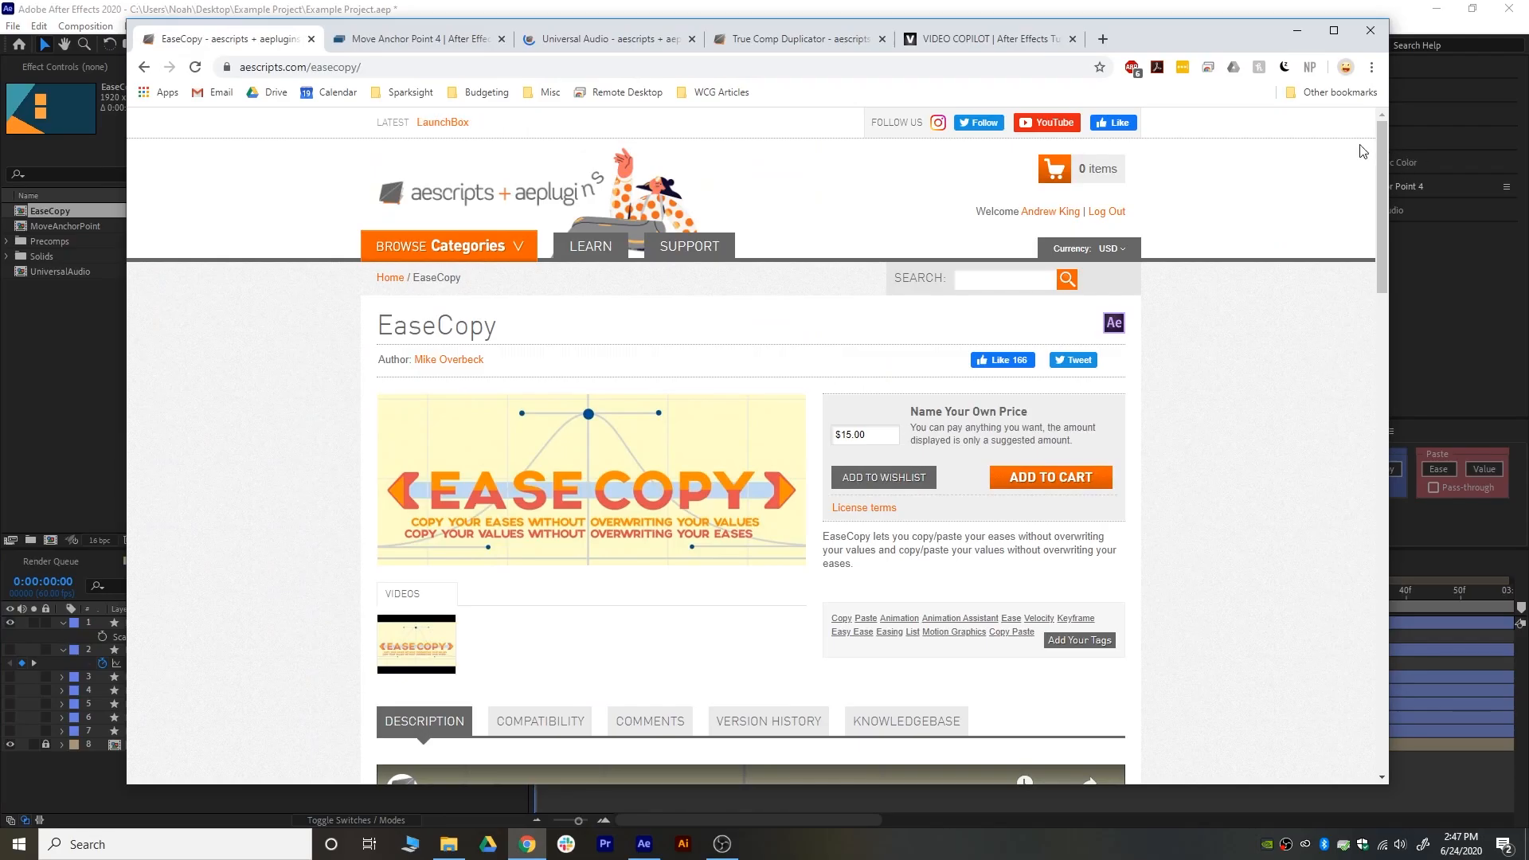
Look over the EaseCopy product page on aescripts.com in the browser.
scroll(1229, 385, "down", 2)
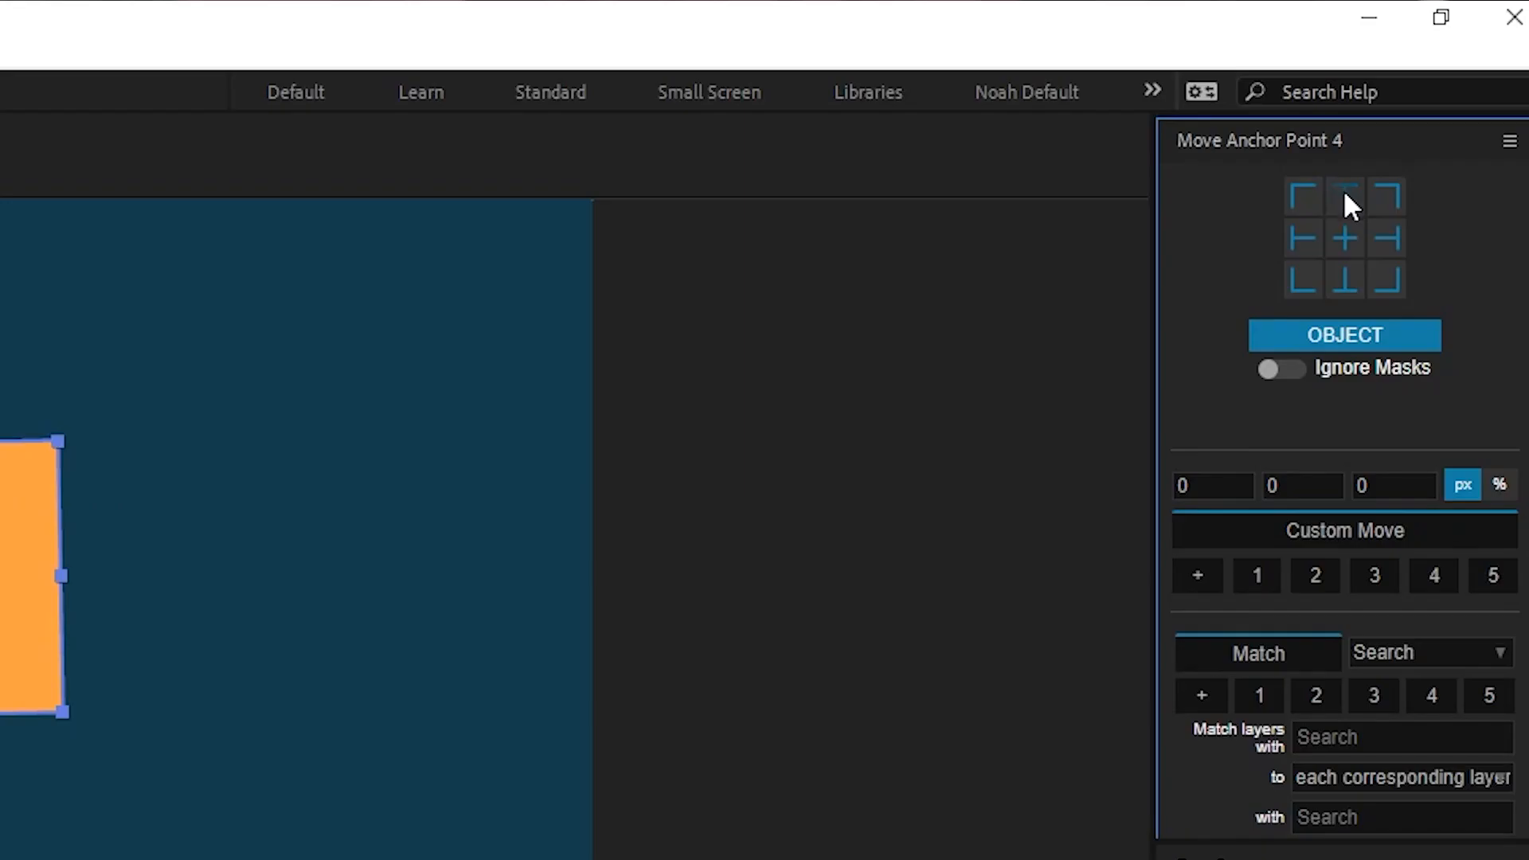
Move Box 1's anchor point successively to the right middle, bottom right, bottom center, bottom left, left middle and top left with Move Anchor Point 4.
left_click(1387, 239)
left_click(1387, 280)
left_click(1345, 280)
left_click(1304, 280)
left_click(1303, 238)
left_click(1303, 197)
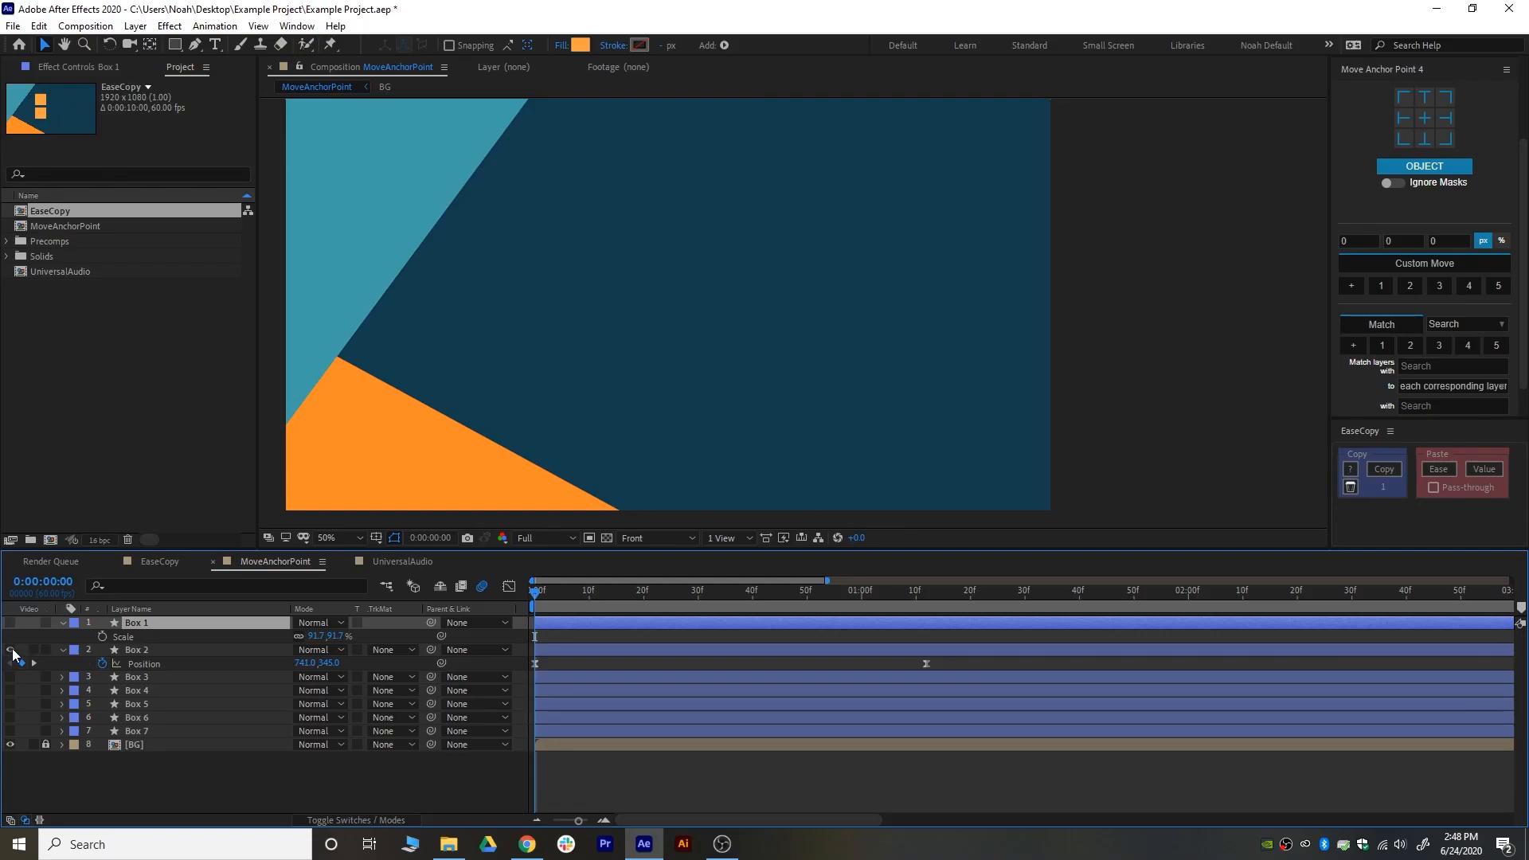
Make Box 2 visible, select it, and scrub through its animation along the curved motion path.
left_click(10, 649)
left_click(733, 651)
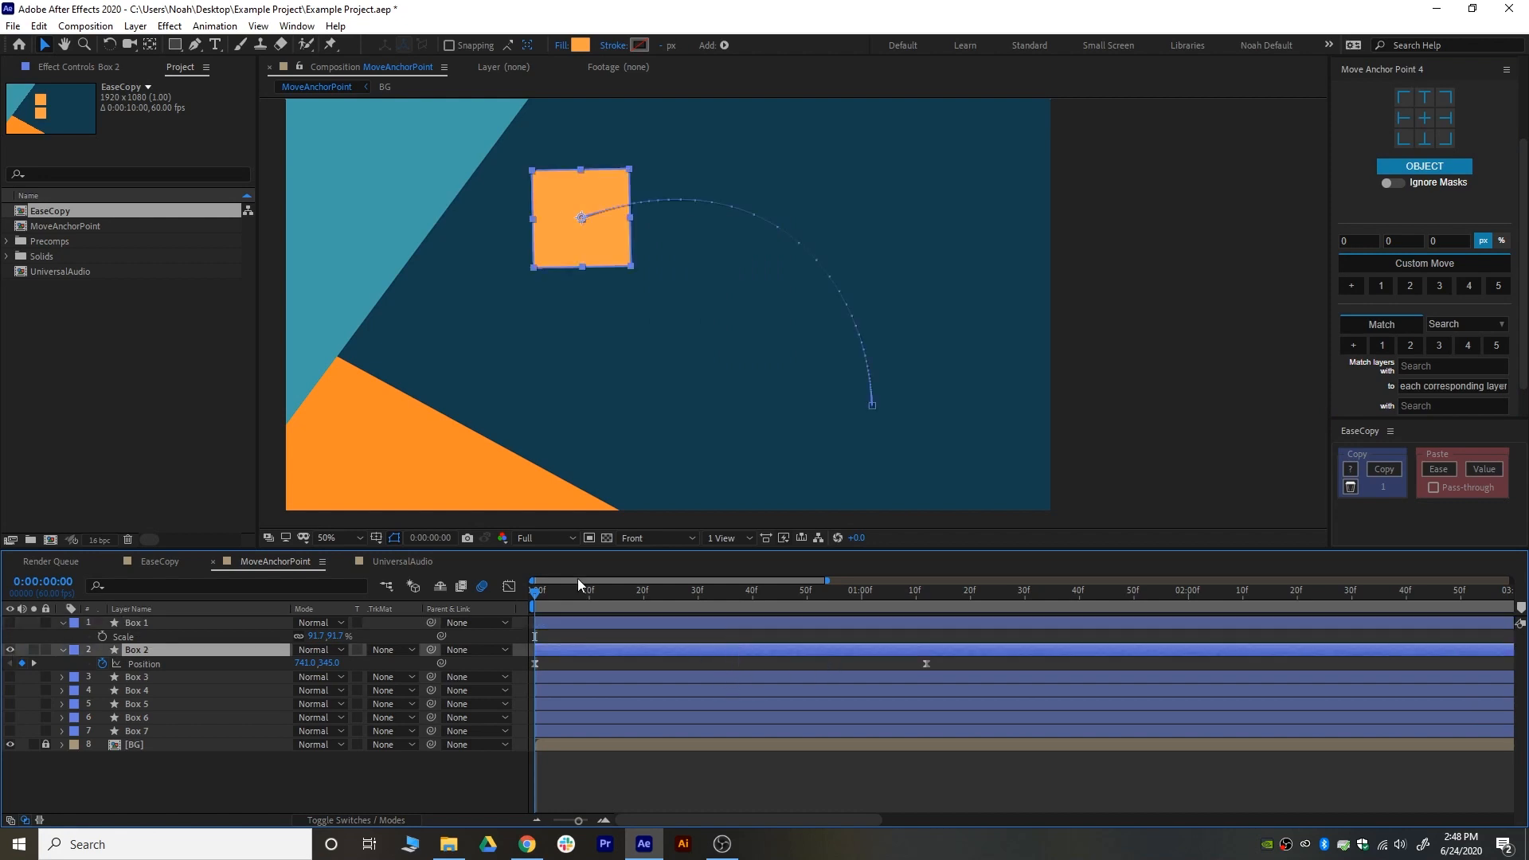
left_click_drag(548, 593, 806, 613)
left_click_drag(948, 593, 518, 633)
Reveal Box 2's Anchor Point property and try shifting its X value manually.
key("shift+a")
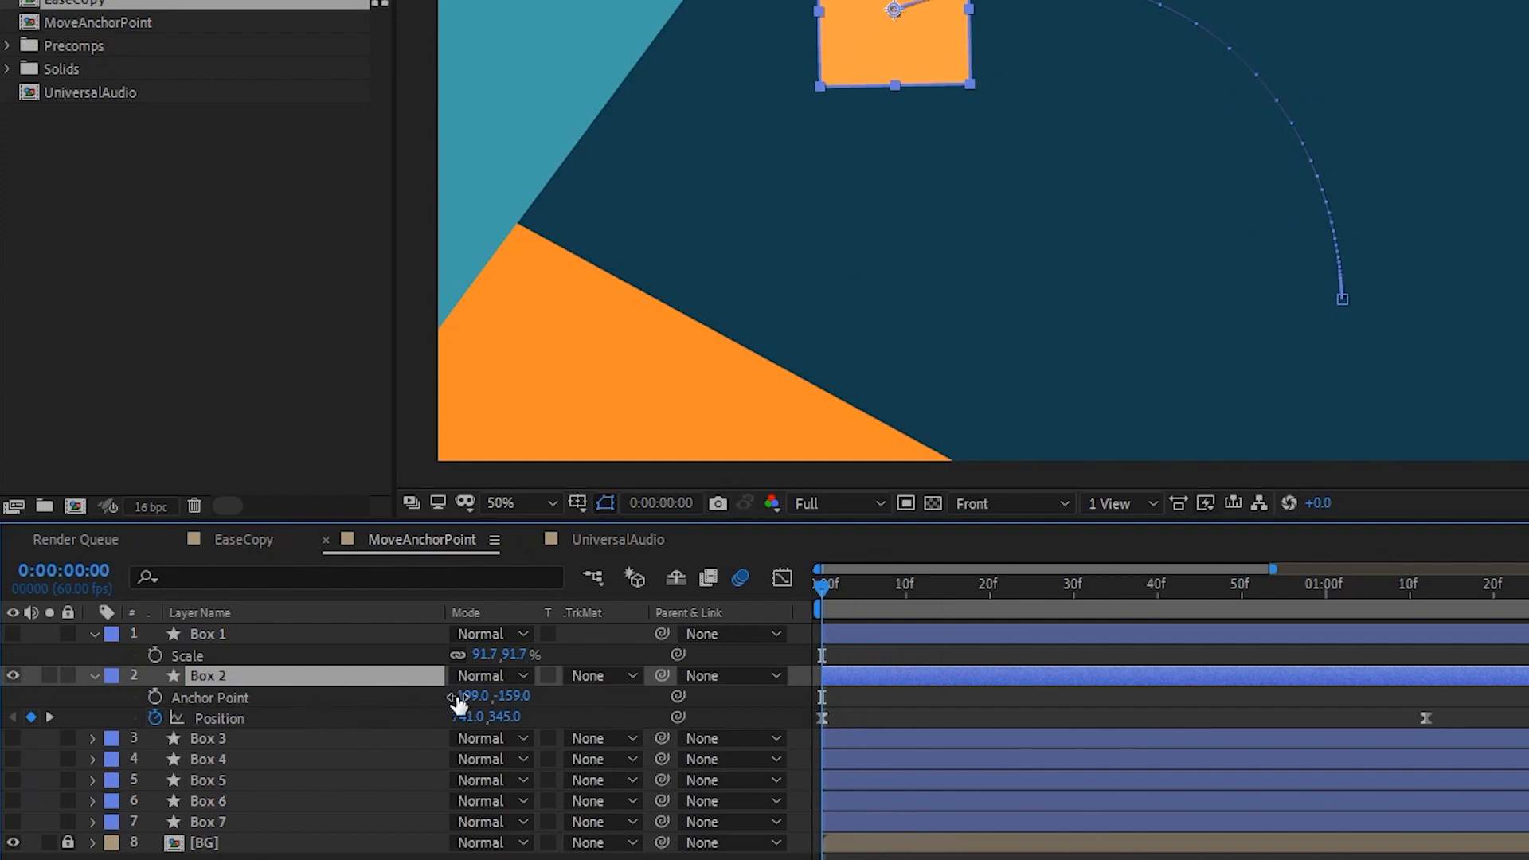
left_click_drag(460, 696, 63, 711)
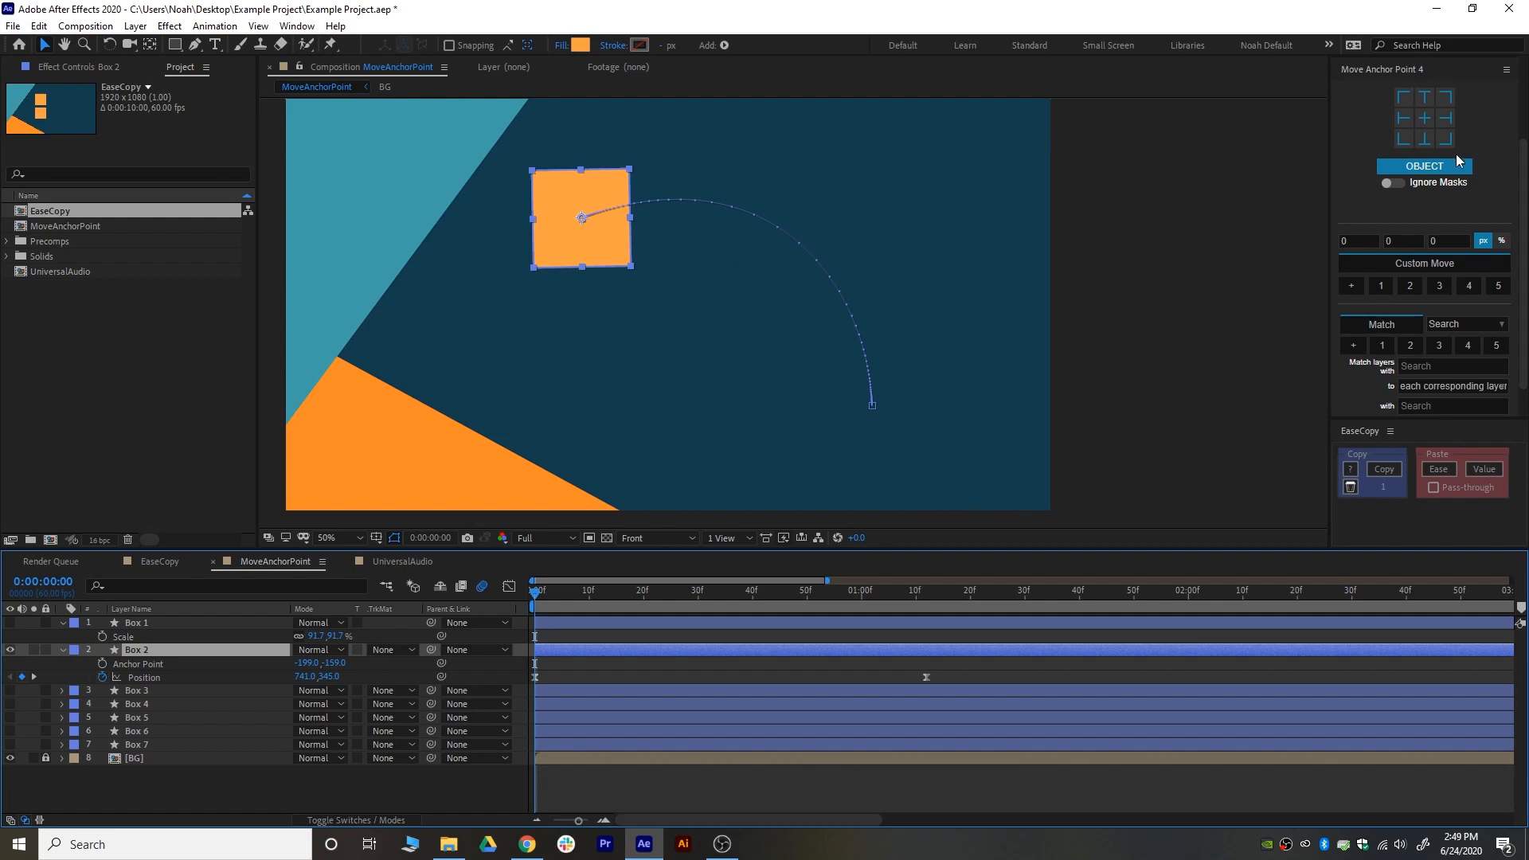
Move Box 2's anchor point with Move Anchor Point 4 through its corners and edge midpoints, starting at the top left and ending at the left middle.
left_click(1406, 98)
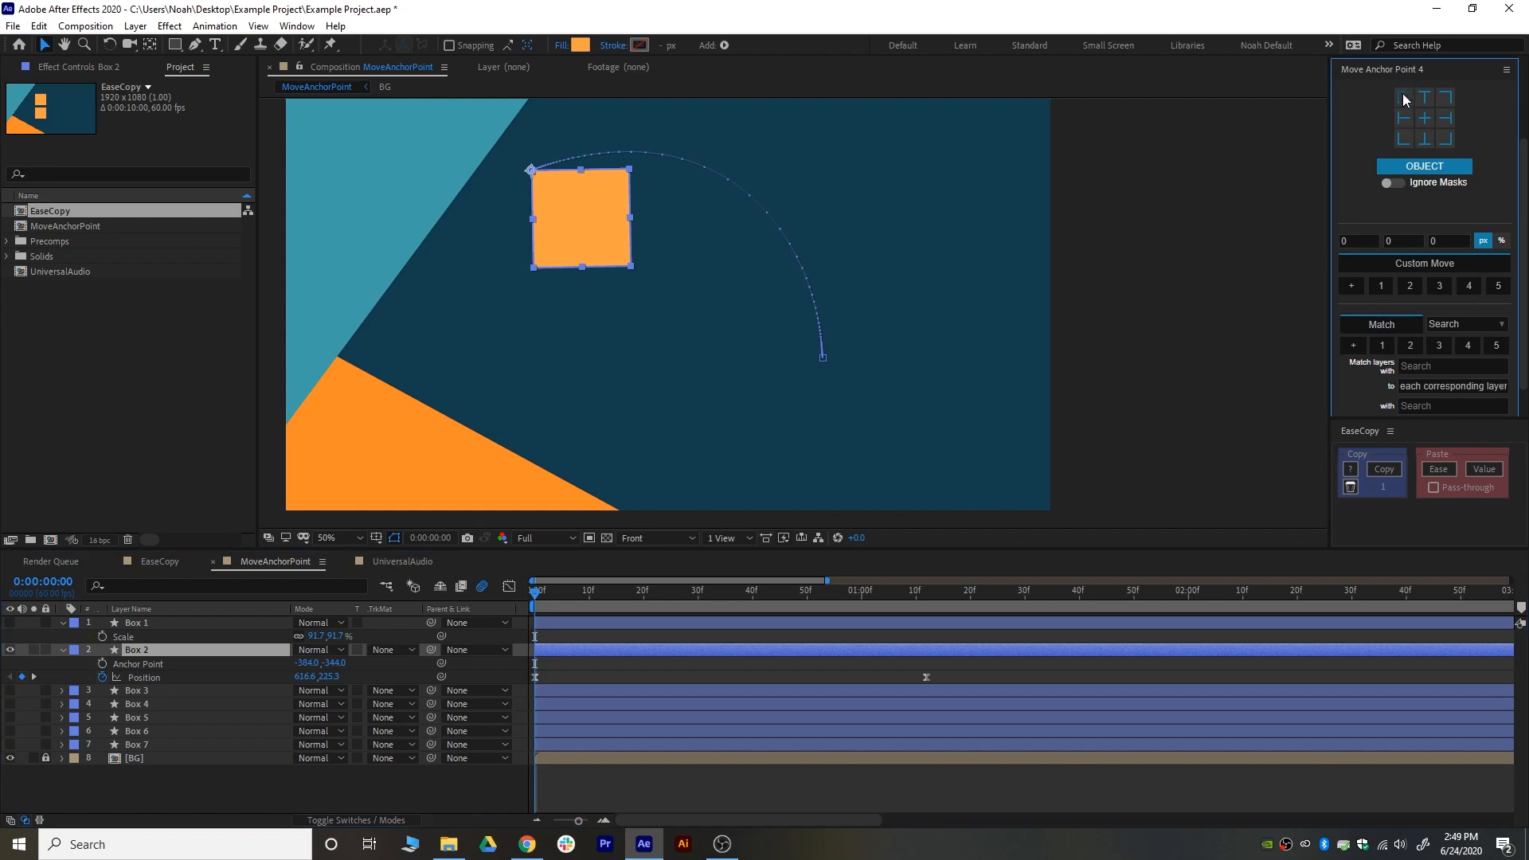
left_click(1444, 96)
left_click(1444, 117)
left_click(1446, 139)
left_click(1427, 138)
left_click(1407, 137)
left_click(1405, 117)
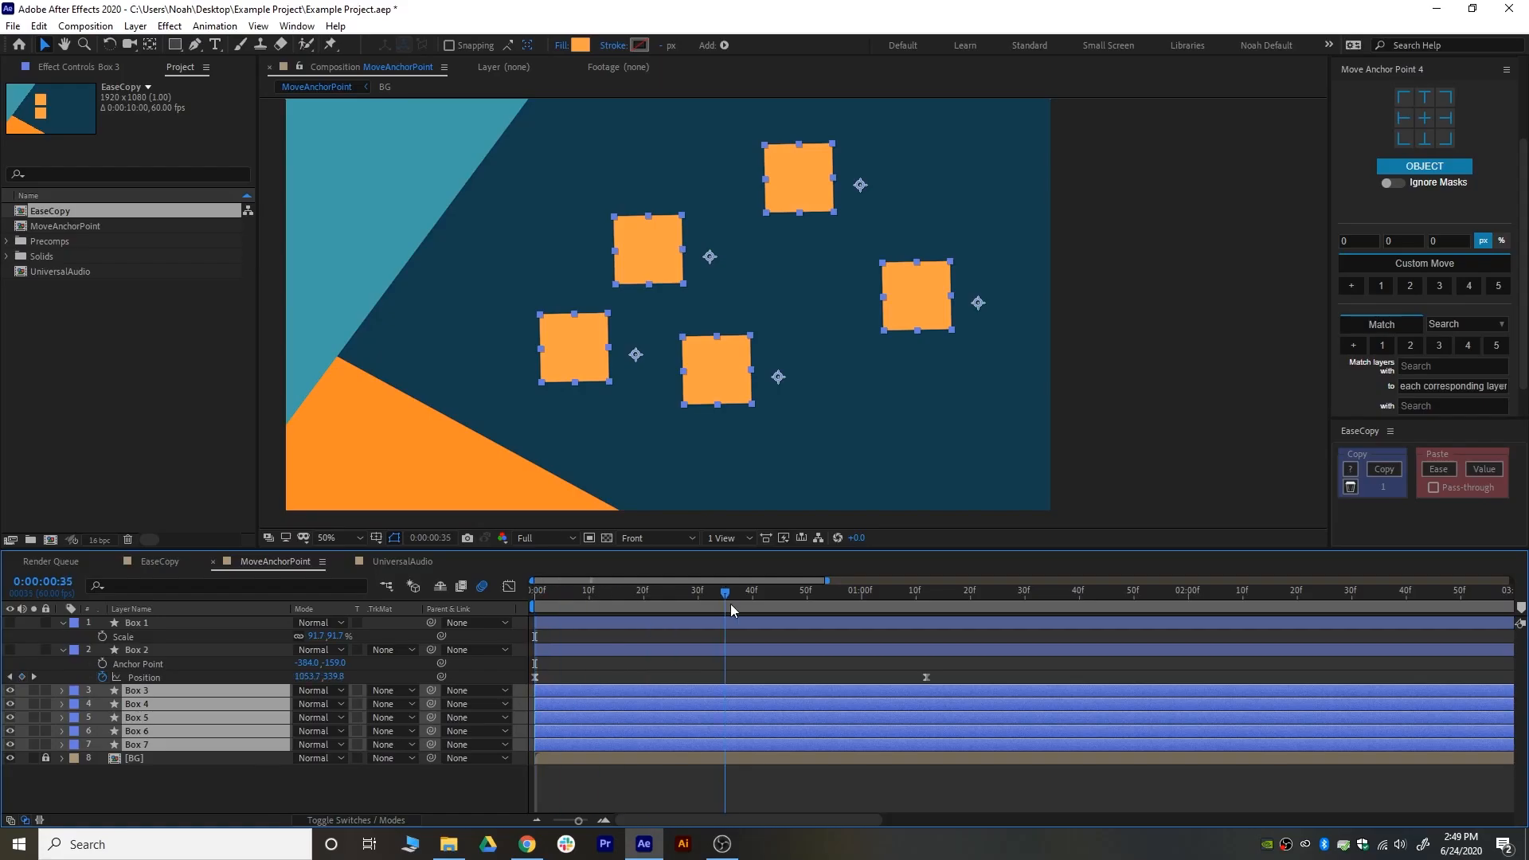
Return to the start of the timeline and center Boxes 3–7's anchor points on each object, then on the whole selection.
left_click_drag(731, 609, 534, 649)
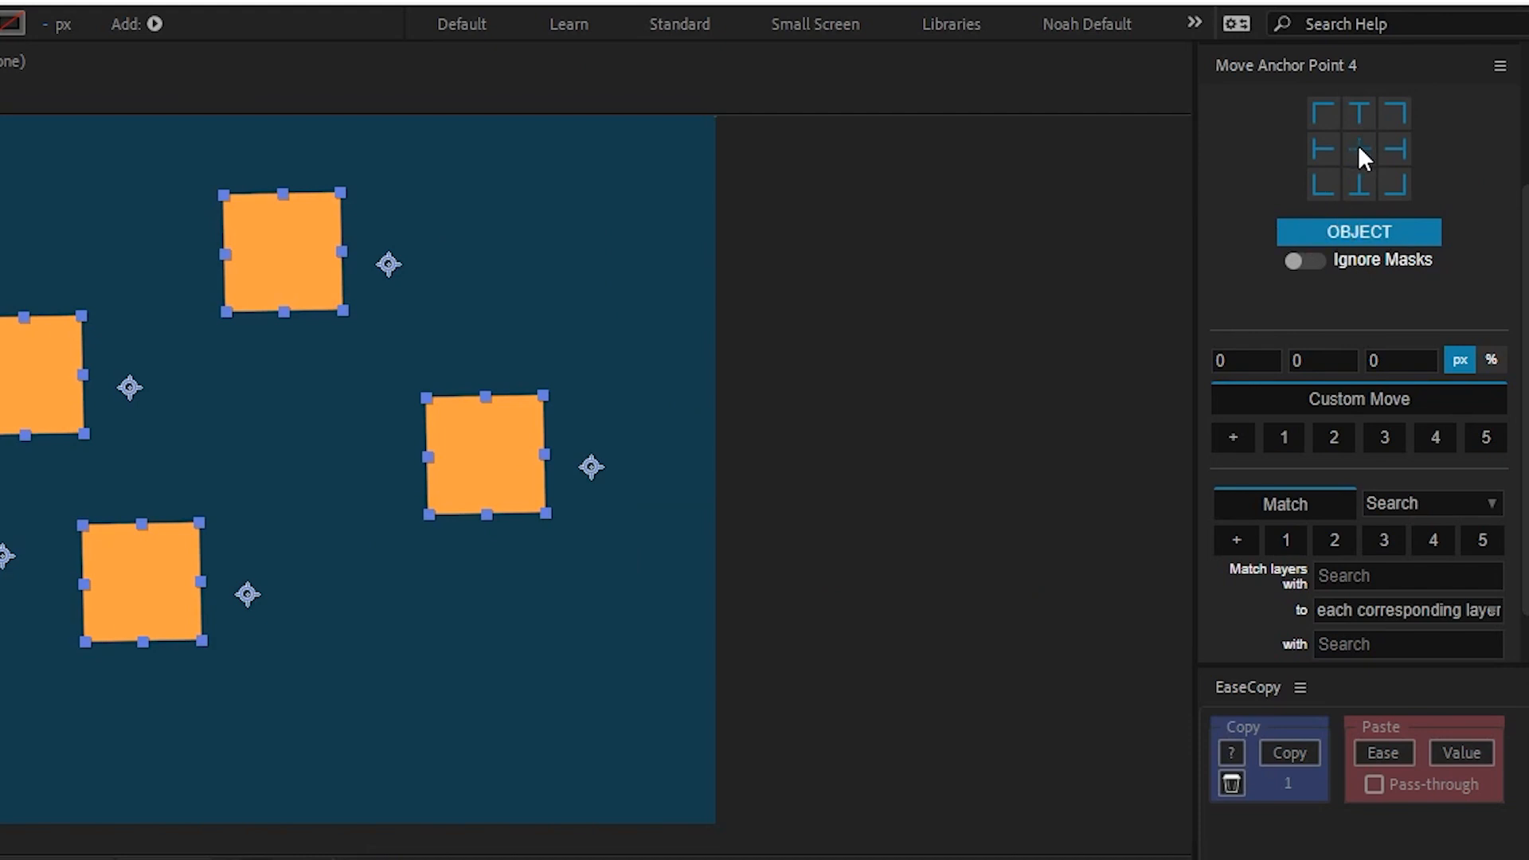
left_click(1359, 148)
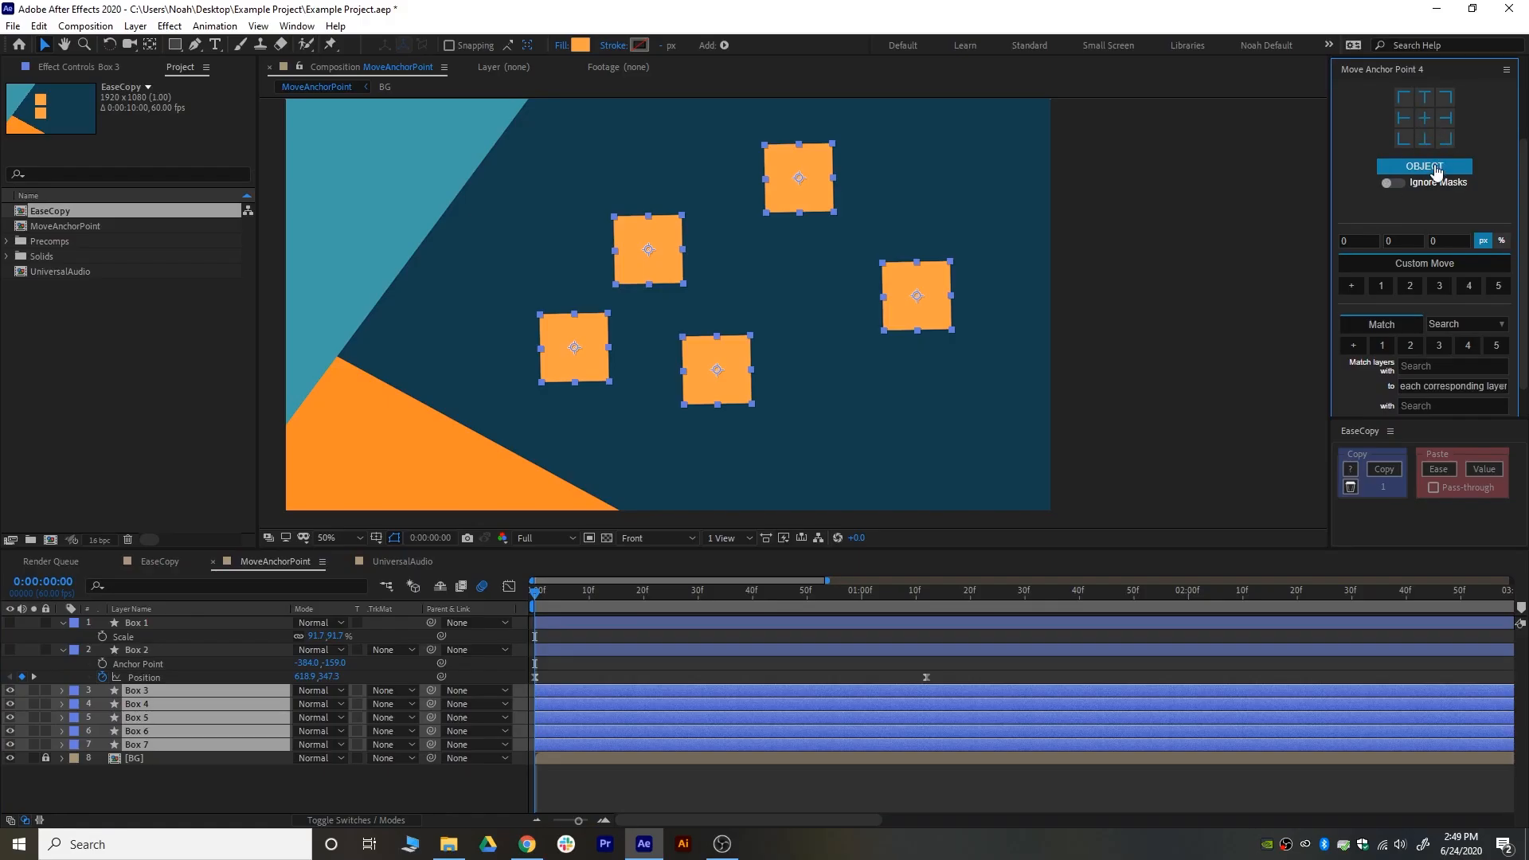
left_click(1433, 167)
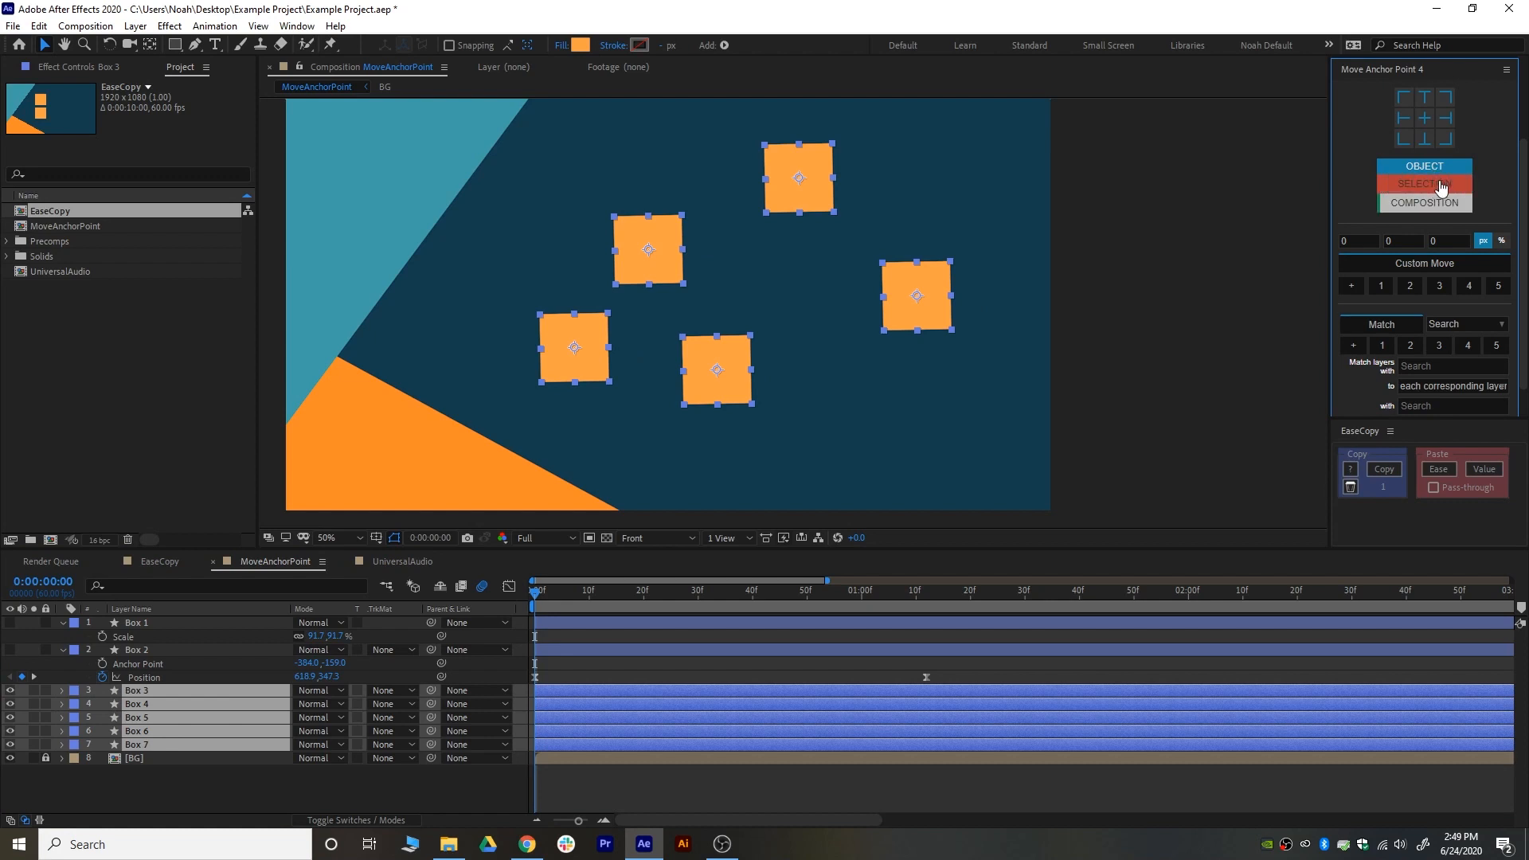
left_click(1441, 185)
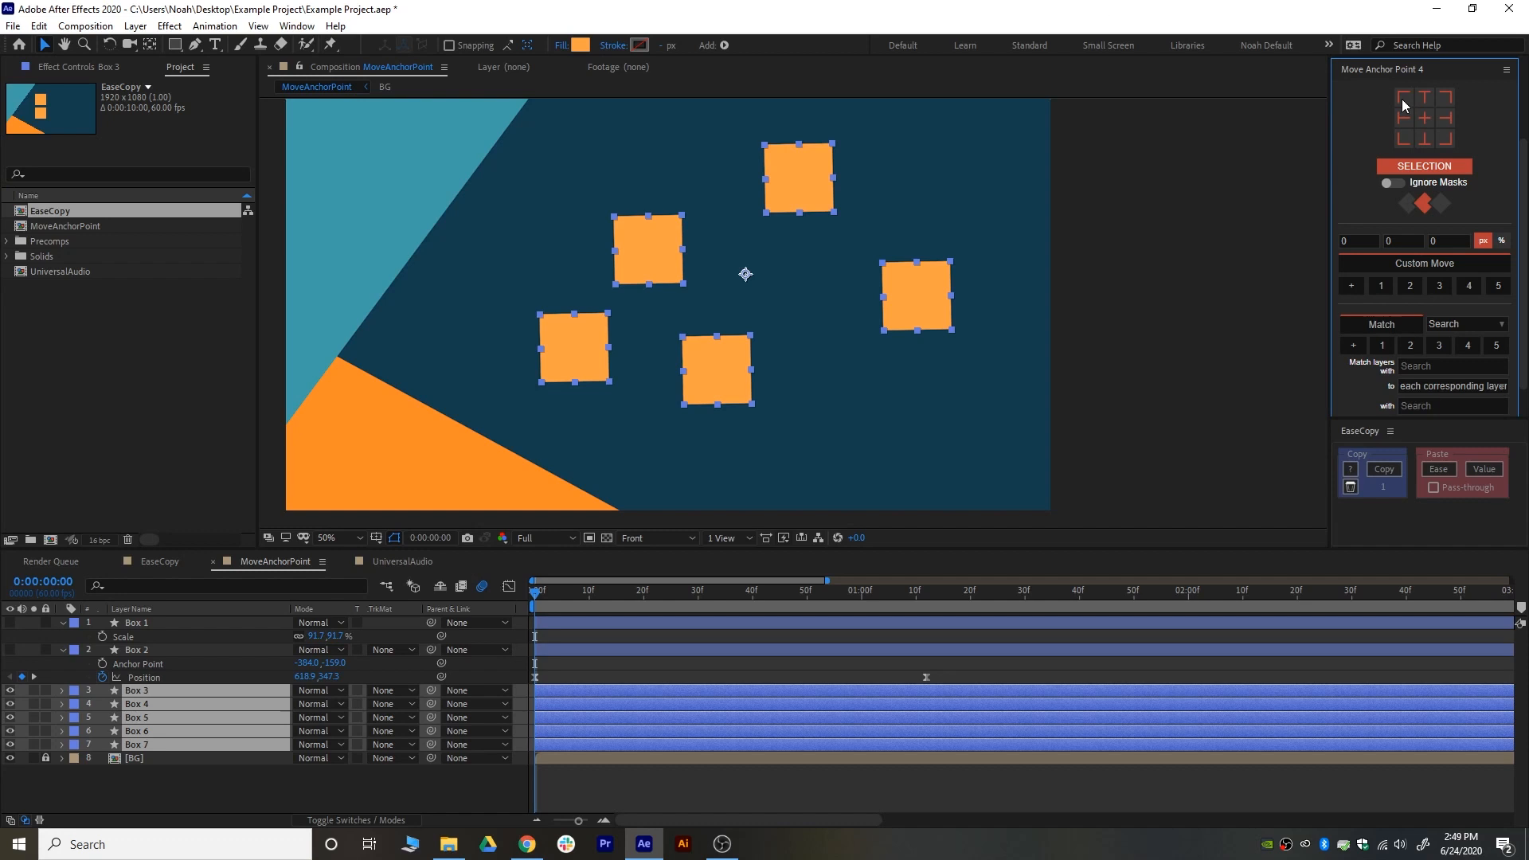
Move the anchor points of Boxes 3–7 to the bottom center of the composition using Composition mode.
left_click(1424, 165)
left_click(1437, 205)
left_click(1423, 137)
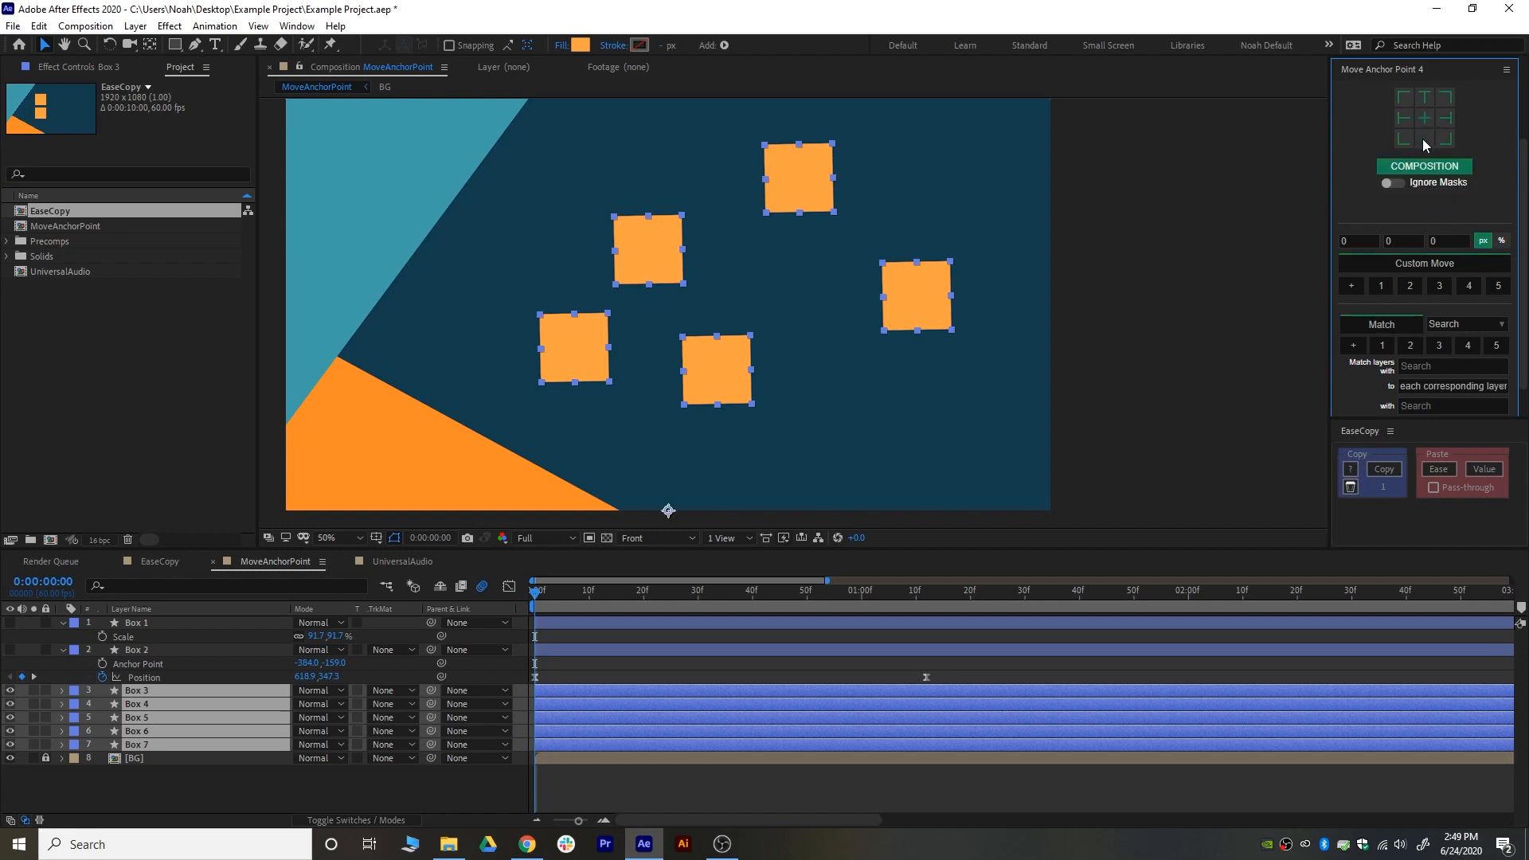
Reveal the Scale of Boxes 3–7, try scaling them together, and undo both the scaling and the composition anchor move.
key("s")
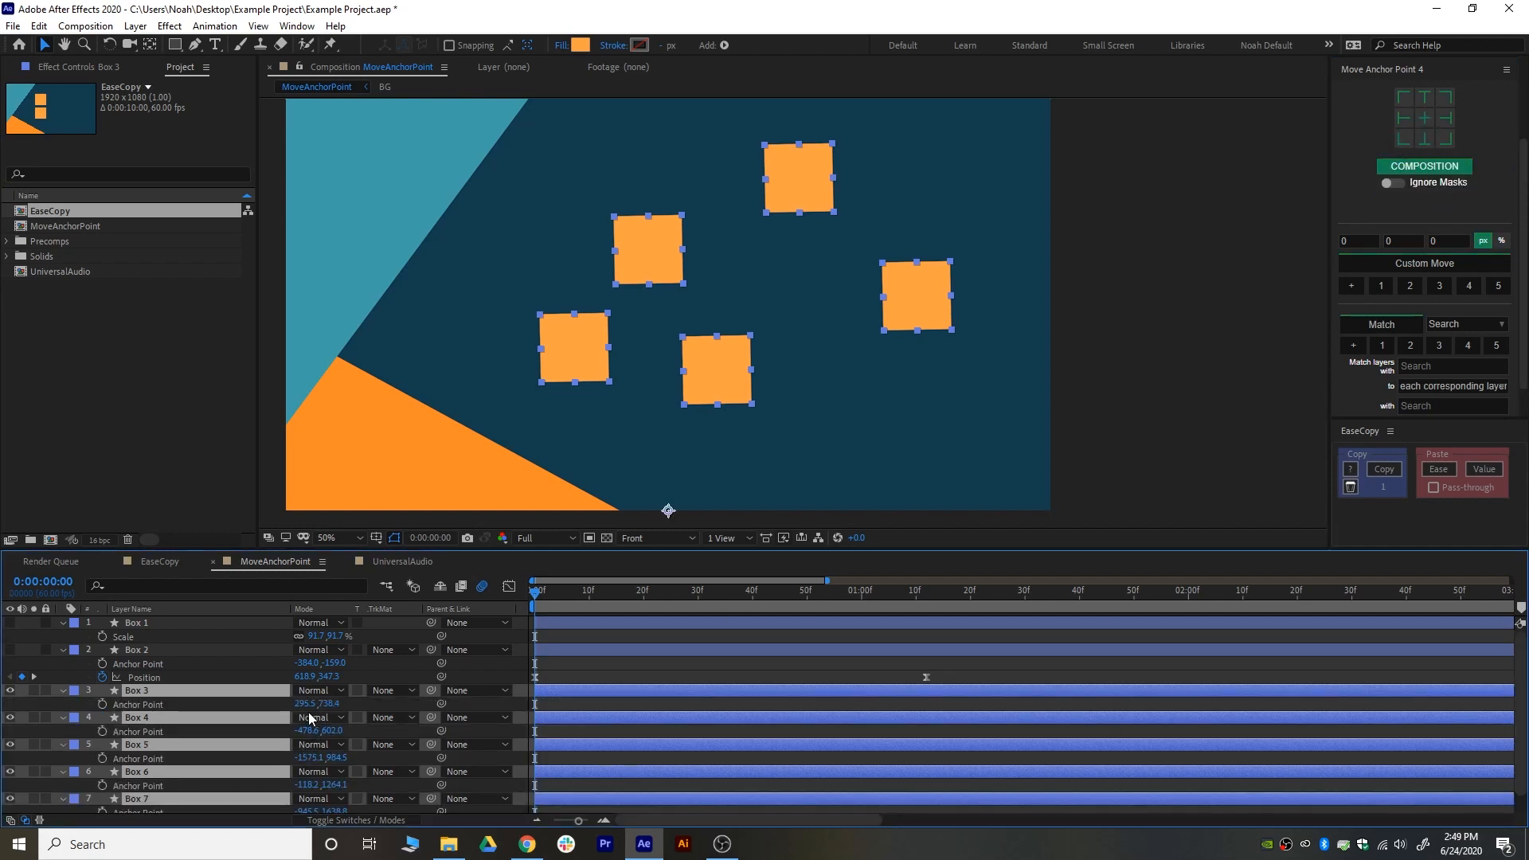
mouse_move(317, 703)
left_mouse_down()
mouse_move(374, 704)
mouse_move(295, 704)
mouse_move(333, 722)
left_mouse_up()
key("ctrl+z")
key("ctrl+z")
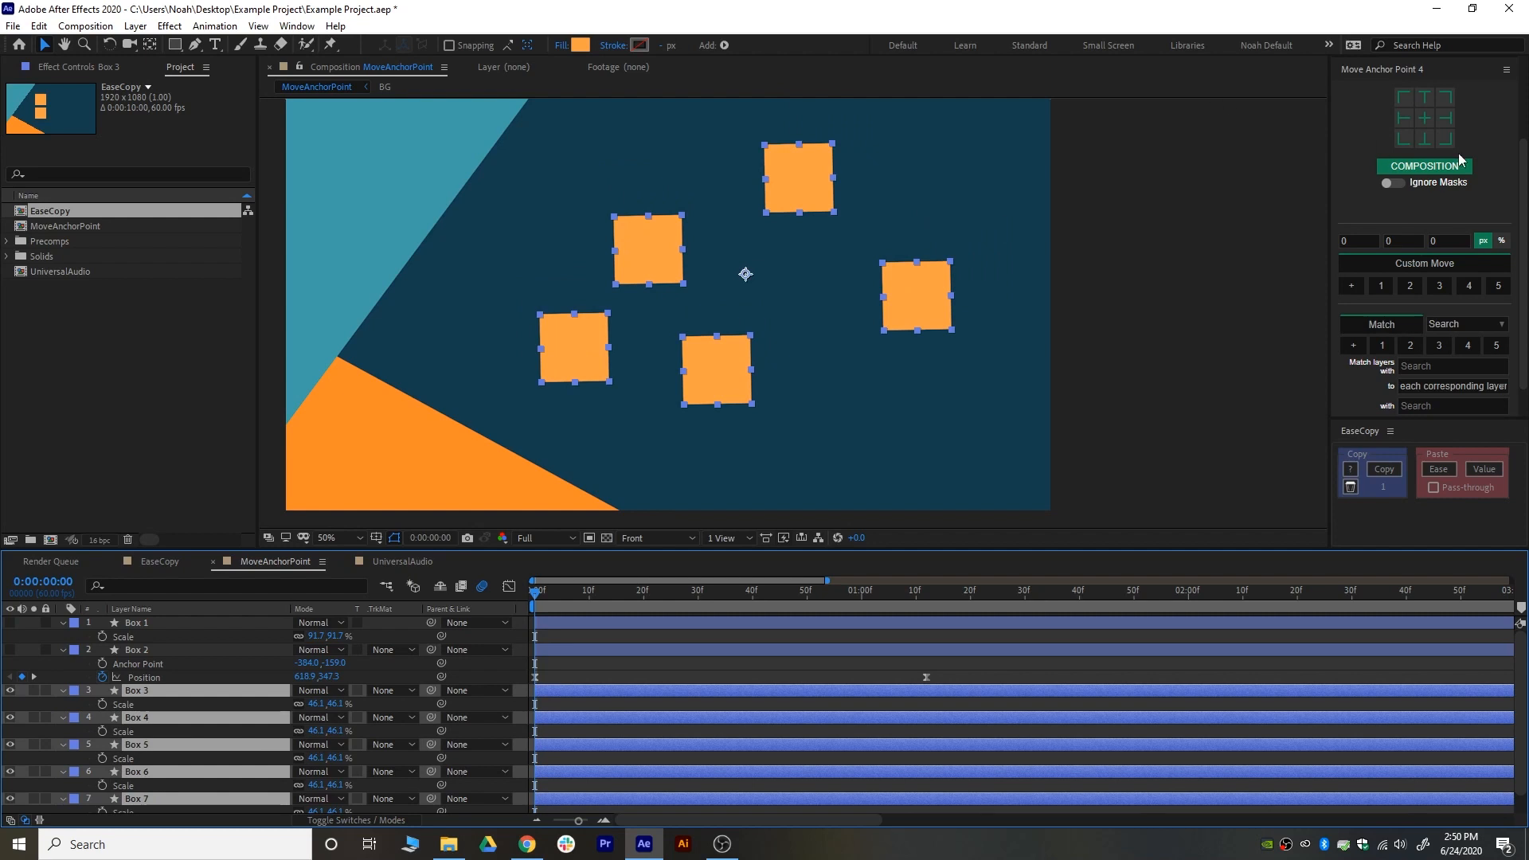
Switch Move Anchor Point 4 to Object mode and center the anchor point of each of Boxes 3–7.
left_click(1448, 169)
left_click(1448, 182)
left_click(1424, 119)
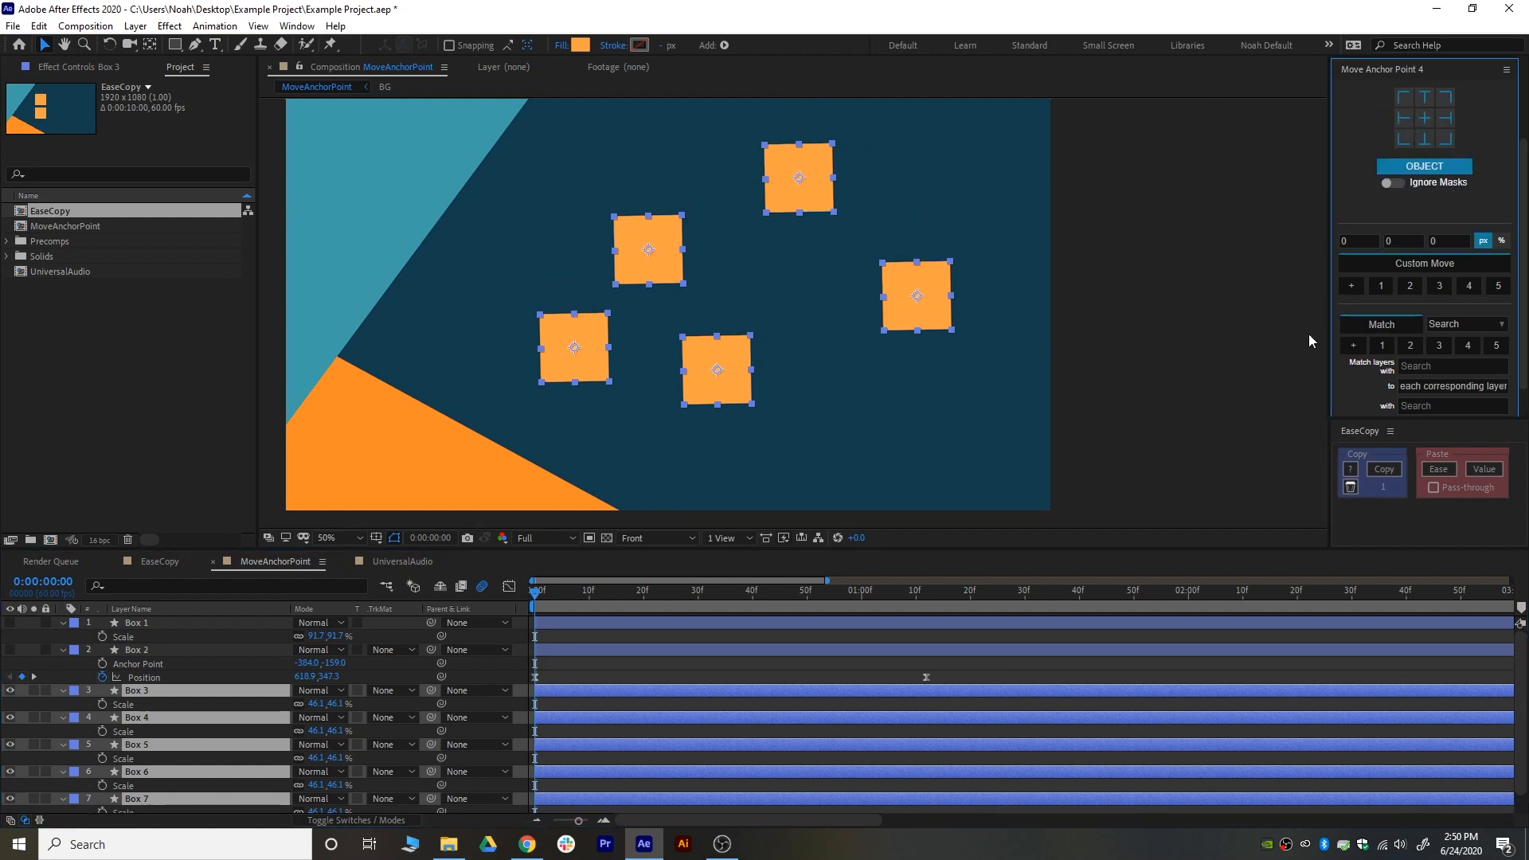